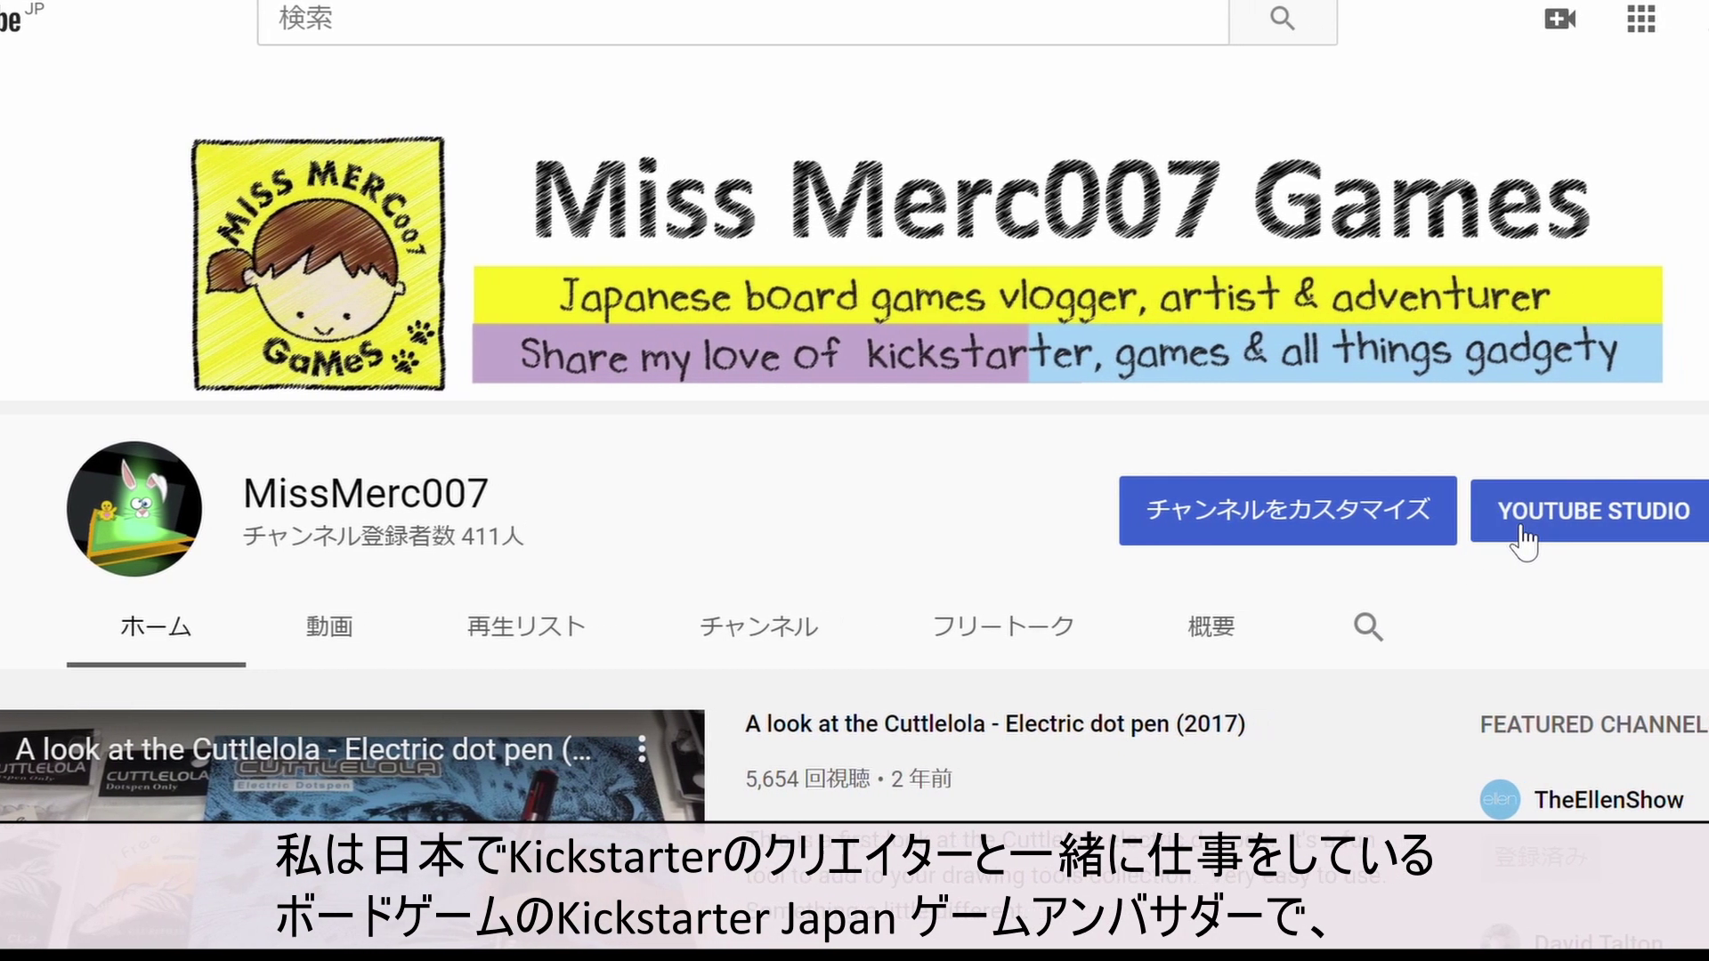
- Go from the channel home page into YouTube Studio with the YOUTUBE STUDIO button
left_click(1542, 529)
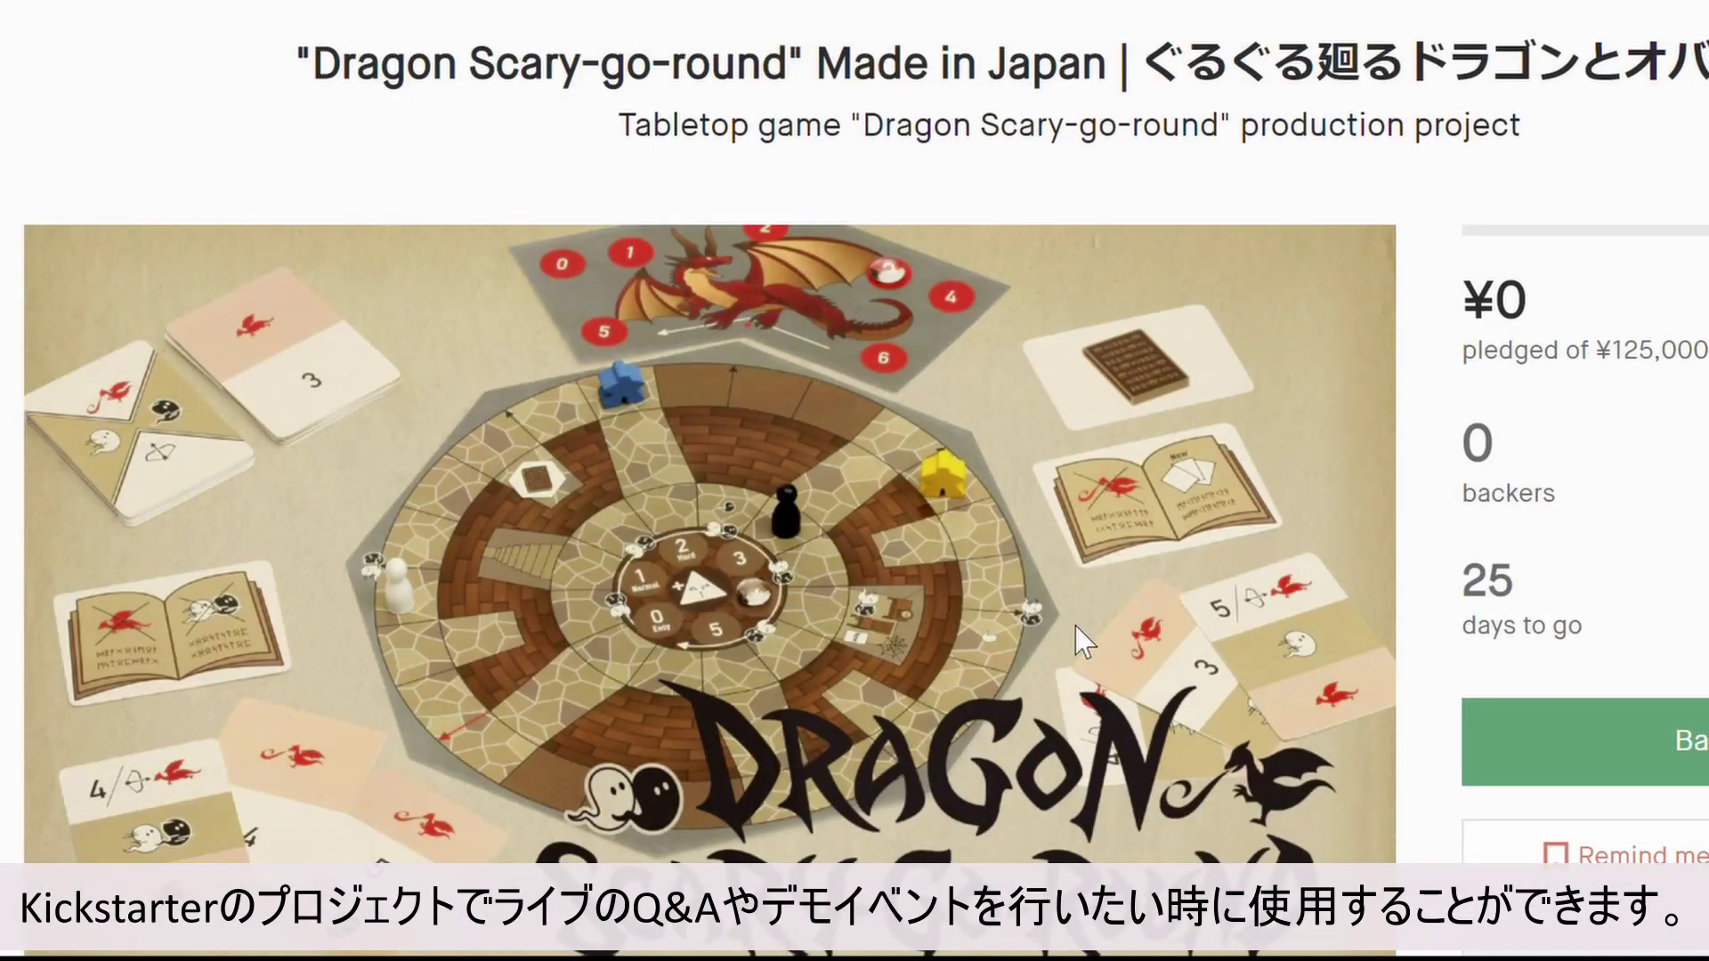
- Scroll the Dragon Scary-go-round page past the main image to its Story section and logo
scroll(1081, 641, "down", 2)
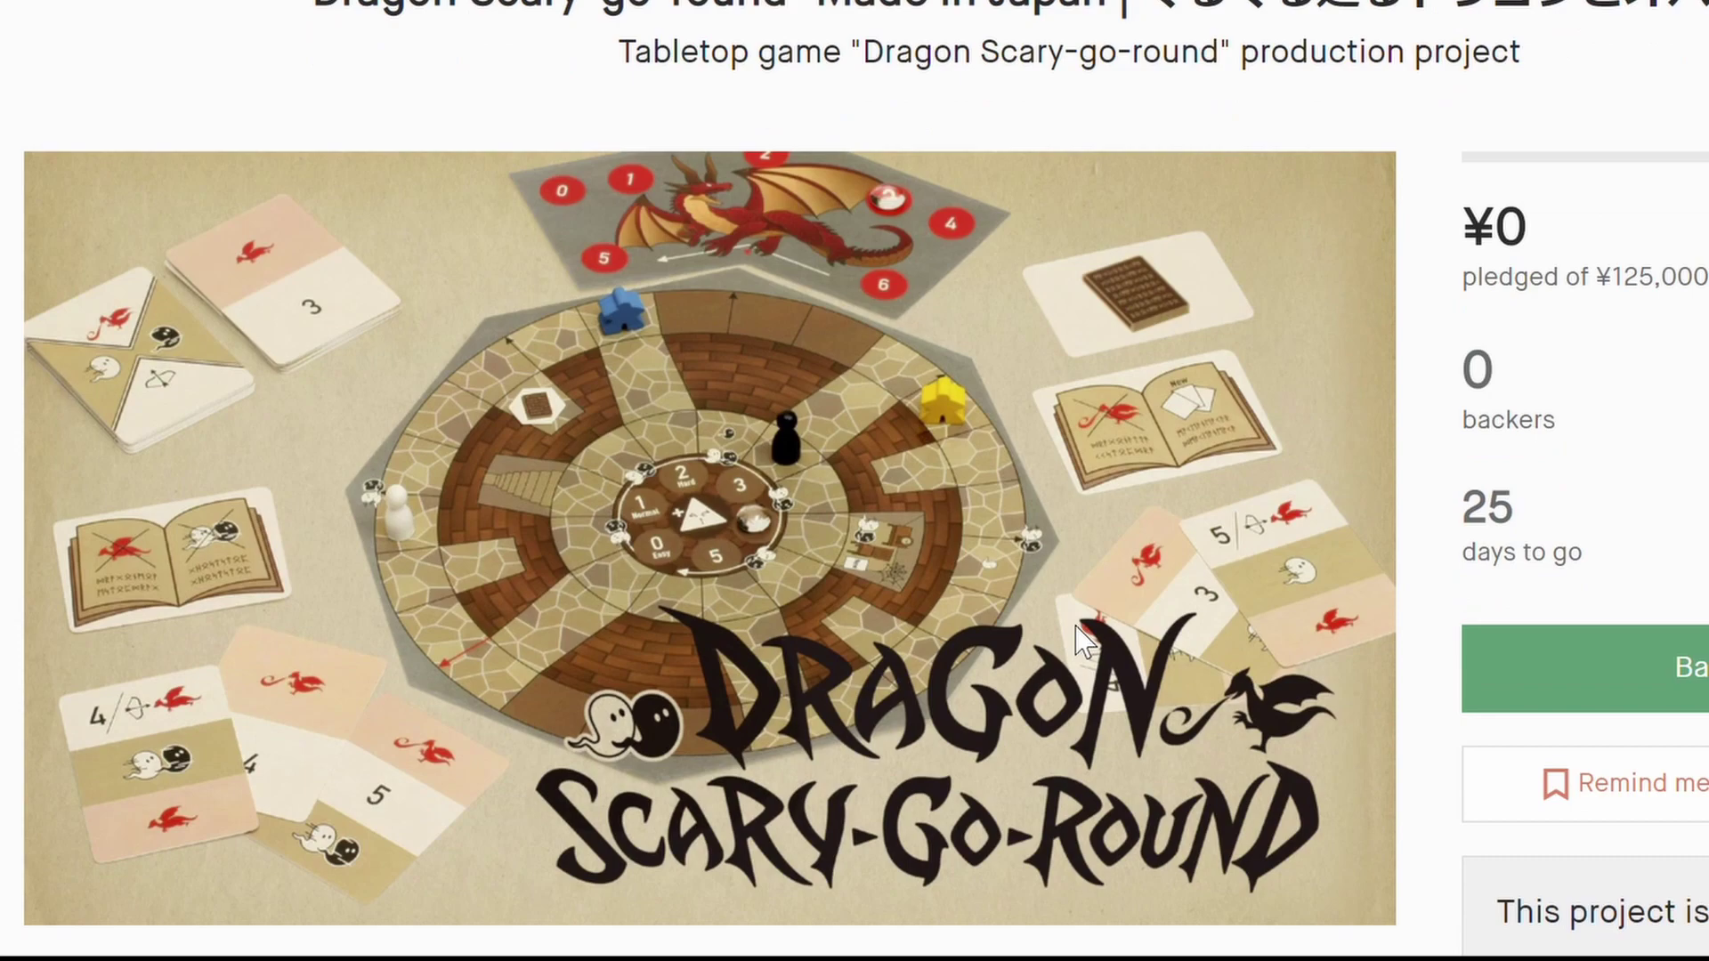
scroll(1081, 640, "down", 15)
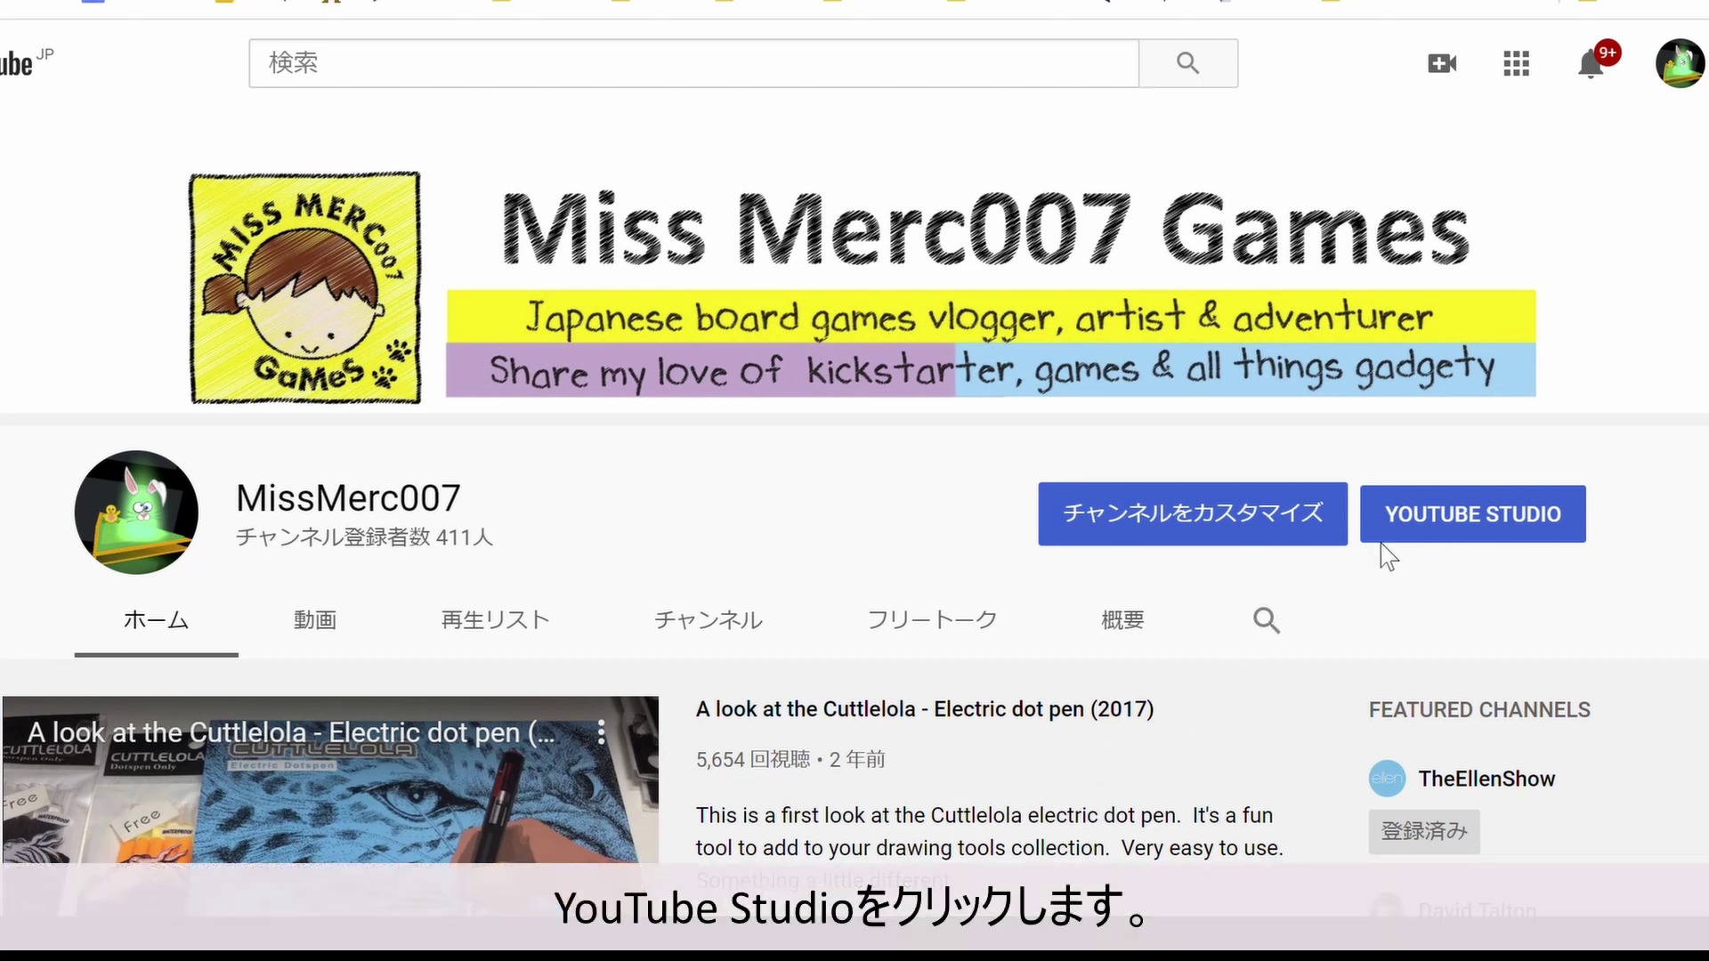
- In YouTube Studio, start a new live stream from the webcam (ウェブカメラ), ready to enter a title
left_click(1407, 531)
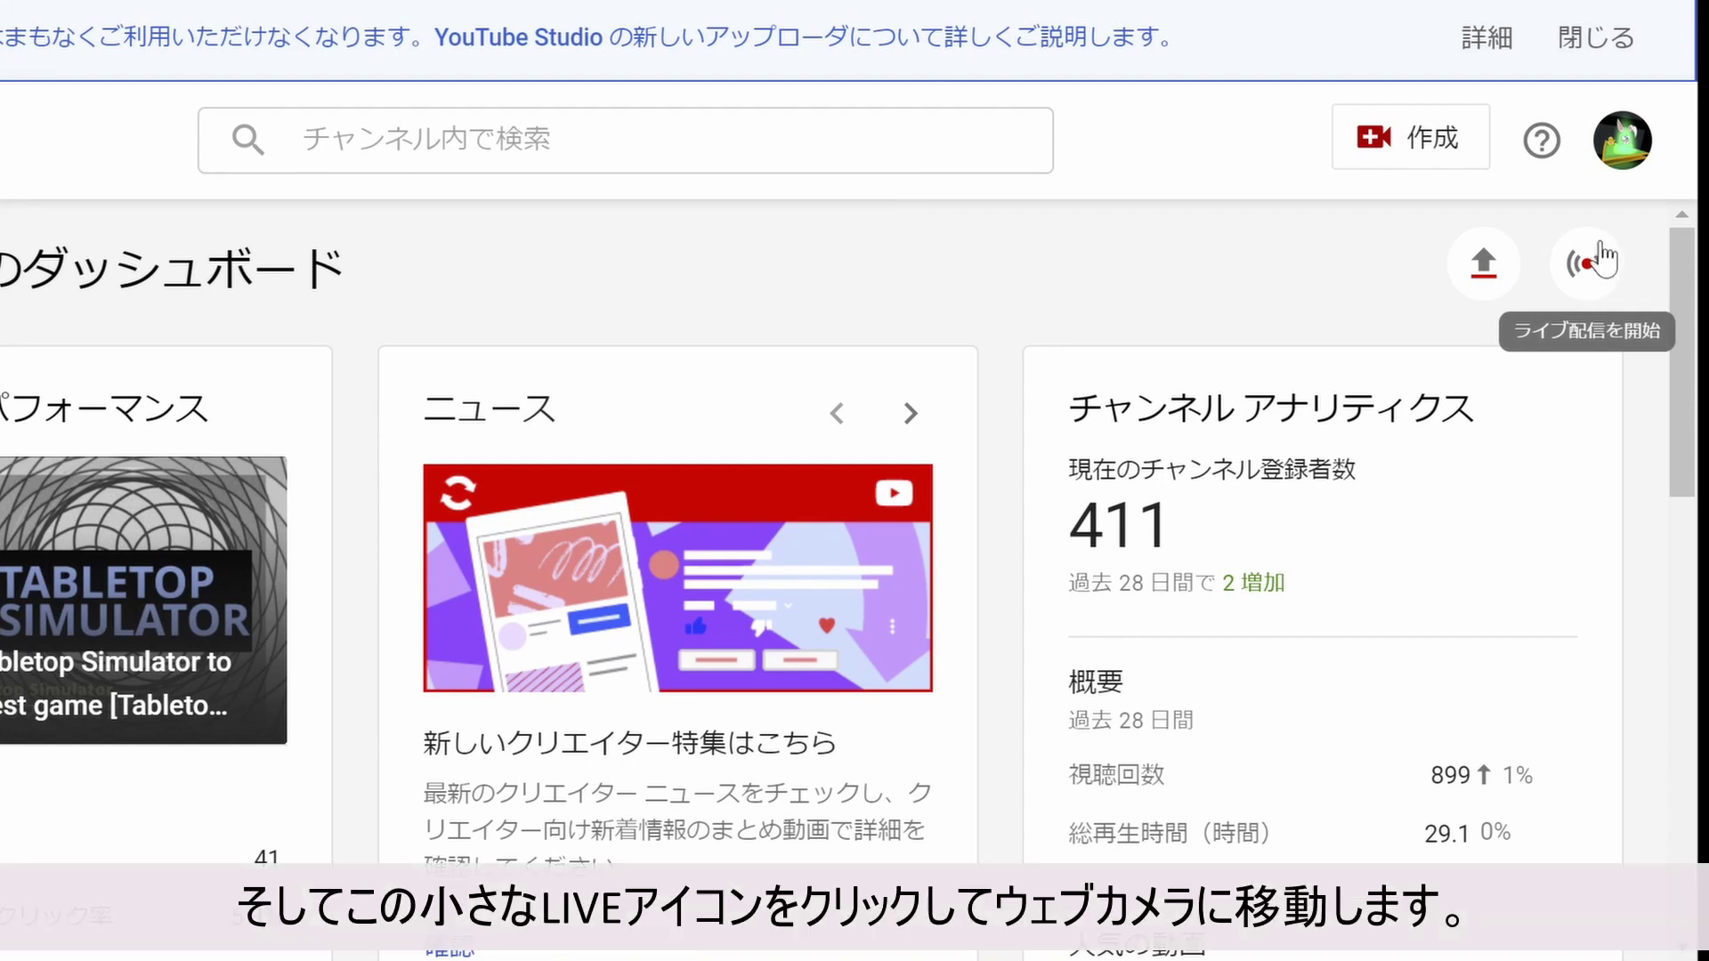
left_click(1599, 253)
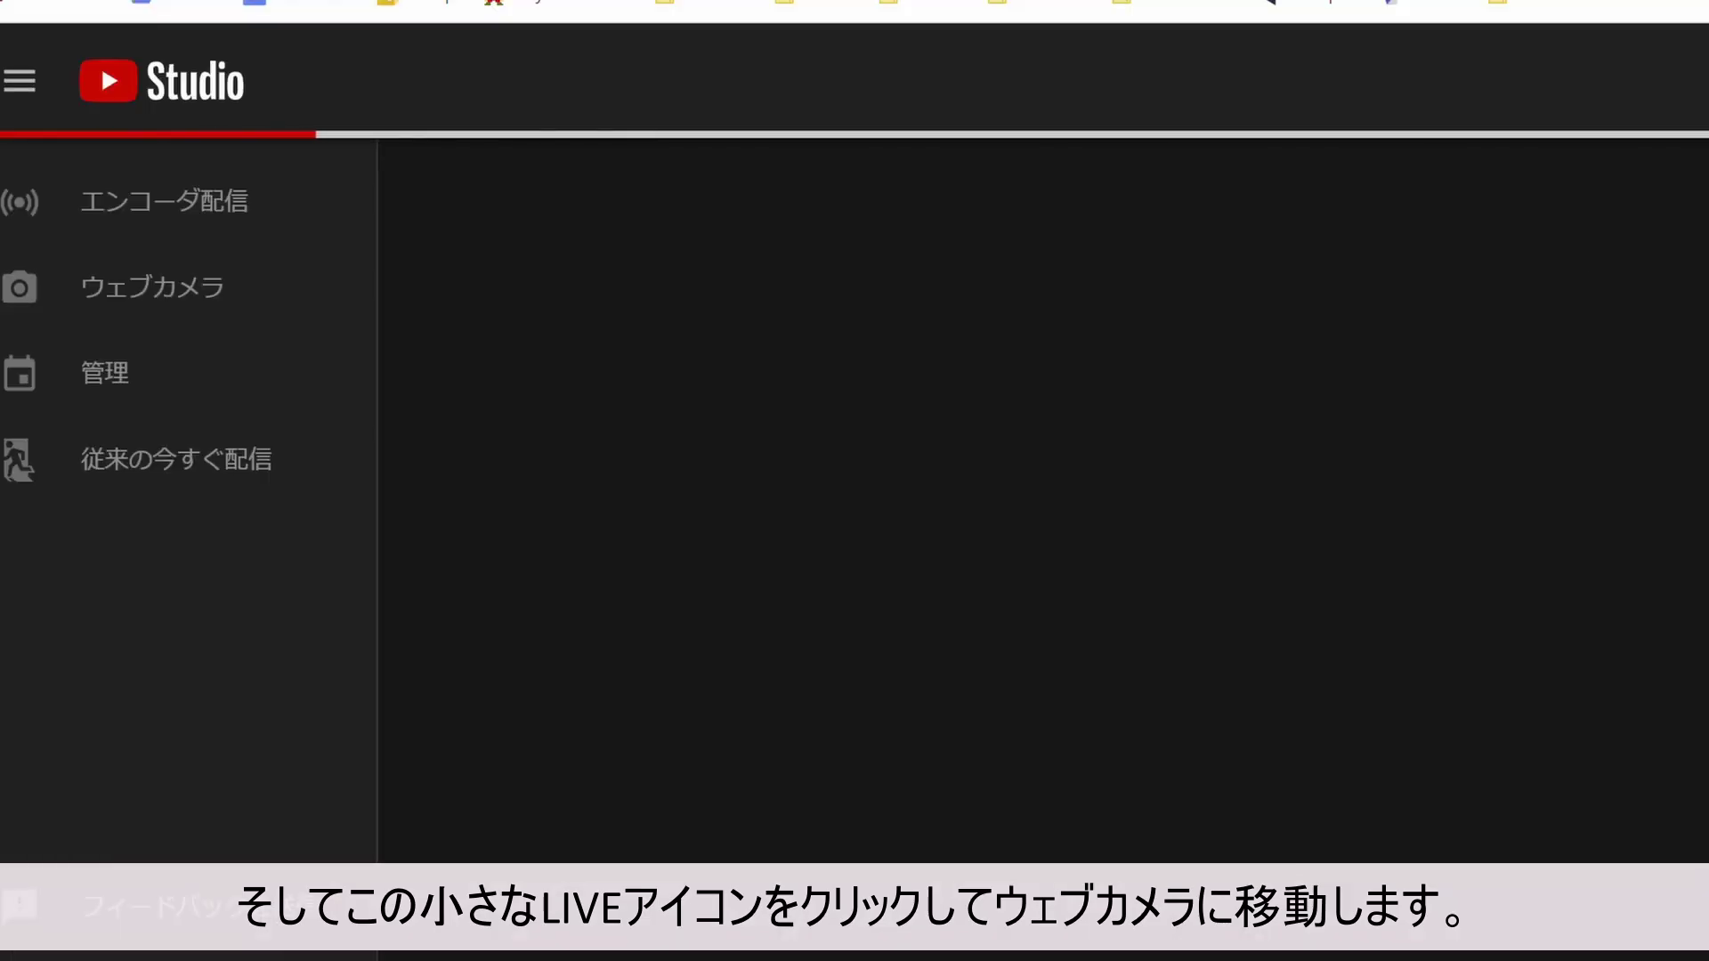
left_click(143, 322)
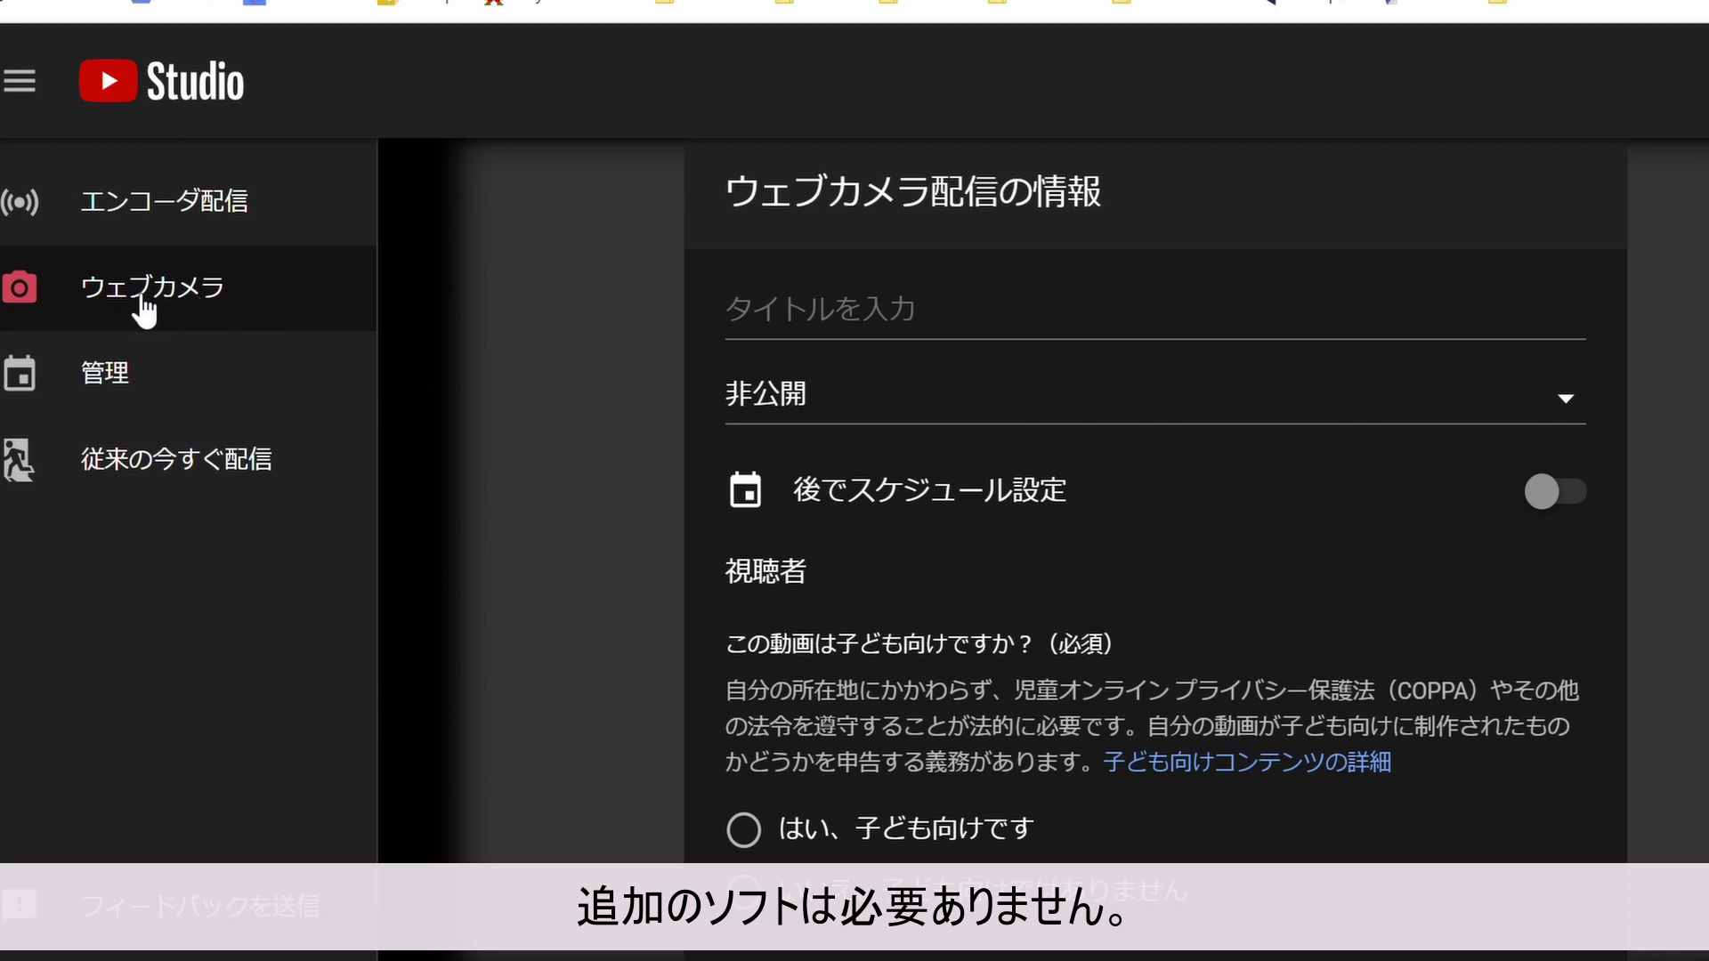
left_click(818, 337)
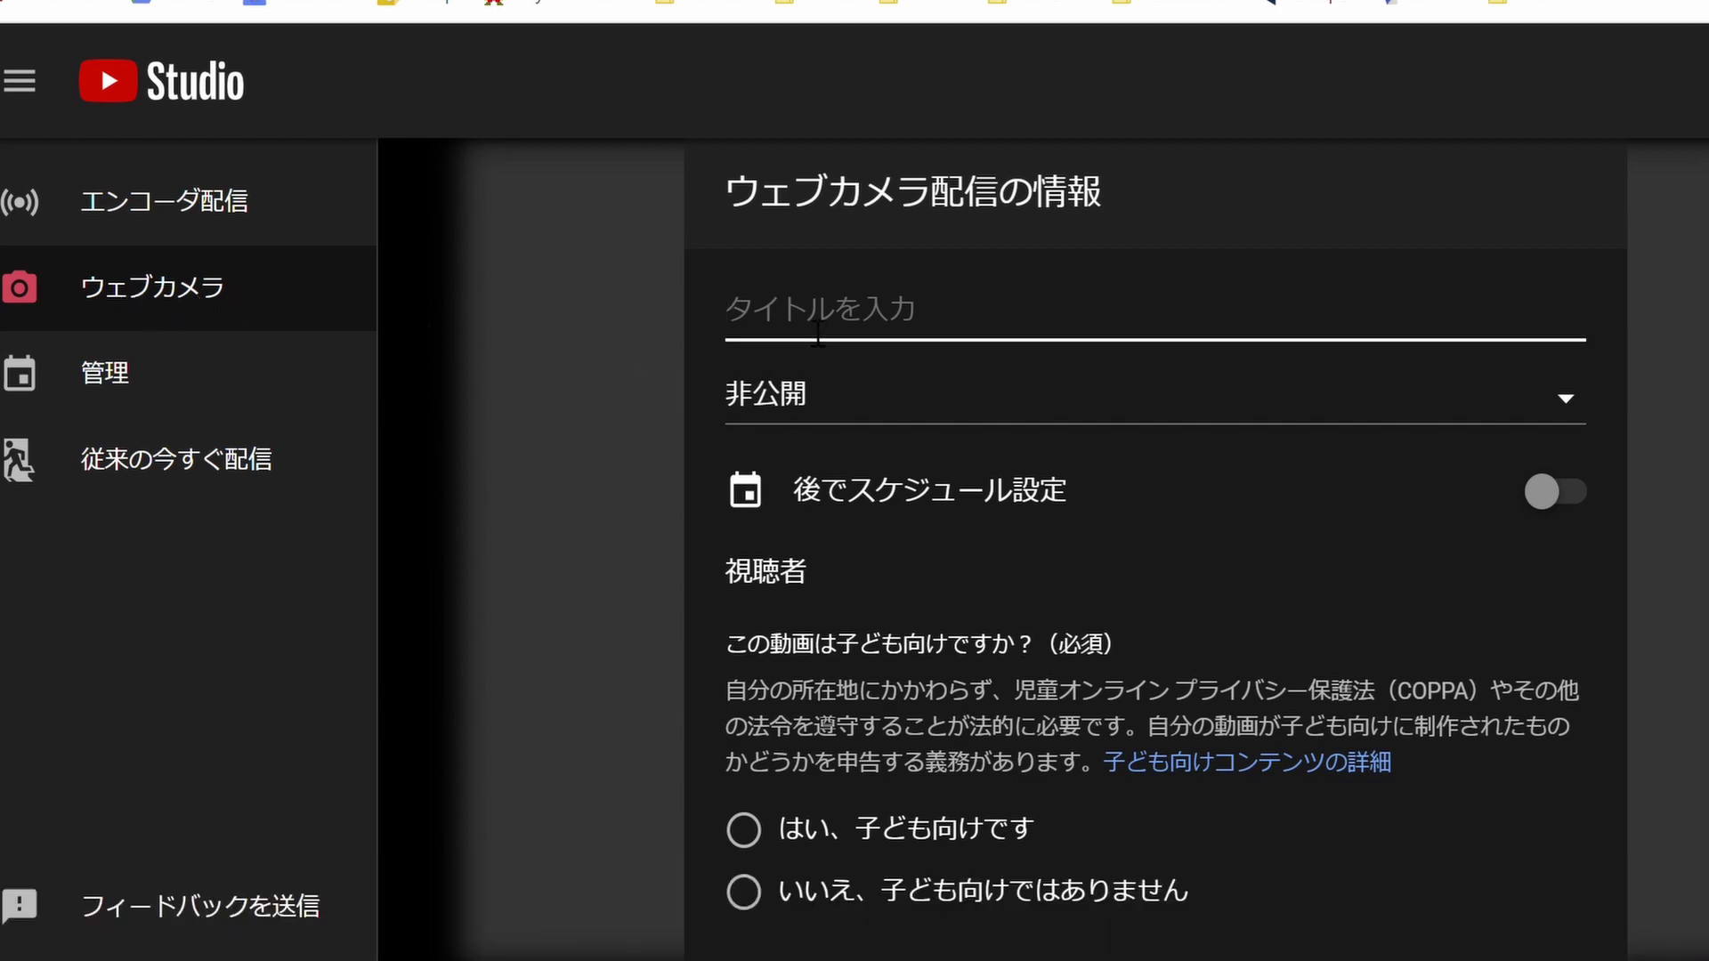
- Title the stream 'MYCARD Game LIVE' and bring up the visibility choices (非公開)
type("MYCARD Game LIVE")
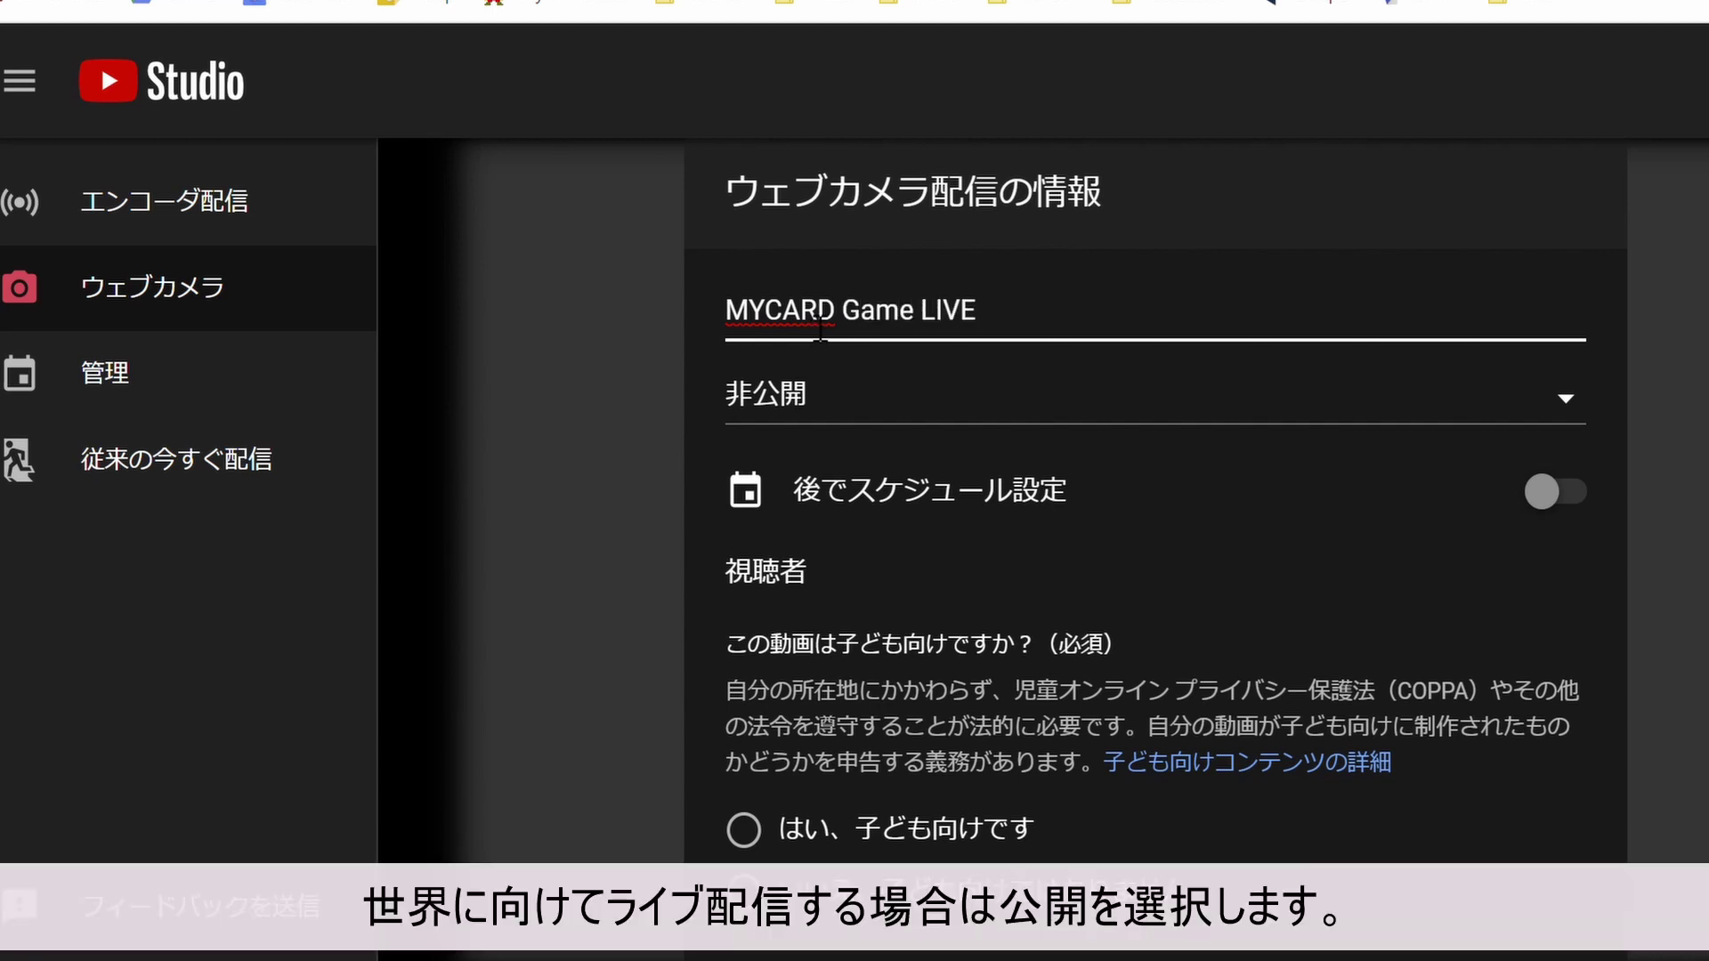
left_click(839, 413)
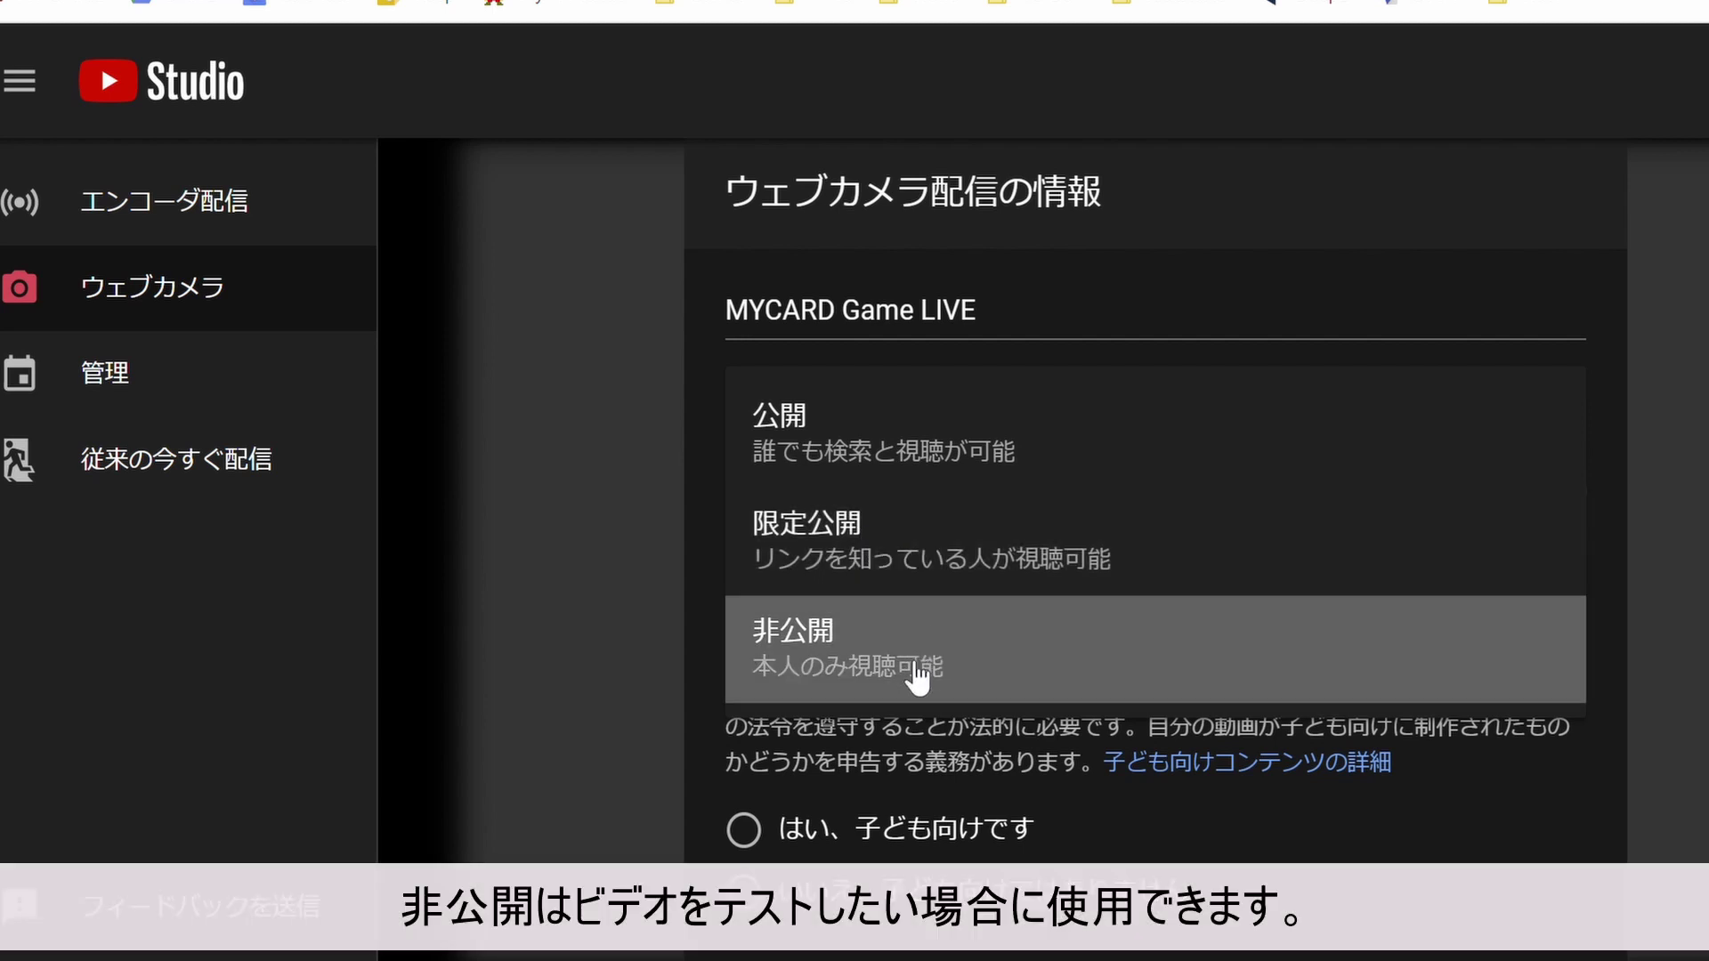
- Make the stream unlisted (限定公開) and schedule it for 13 June at 17:40
left_click(951, 535)
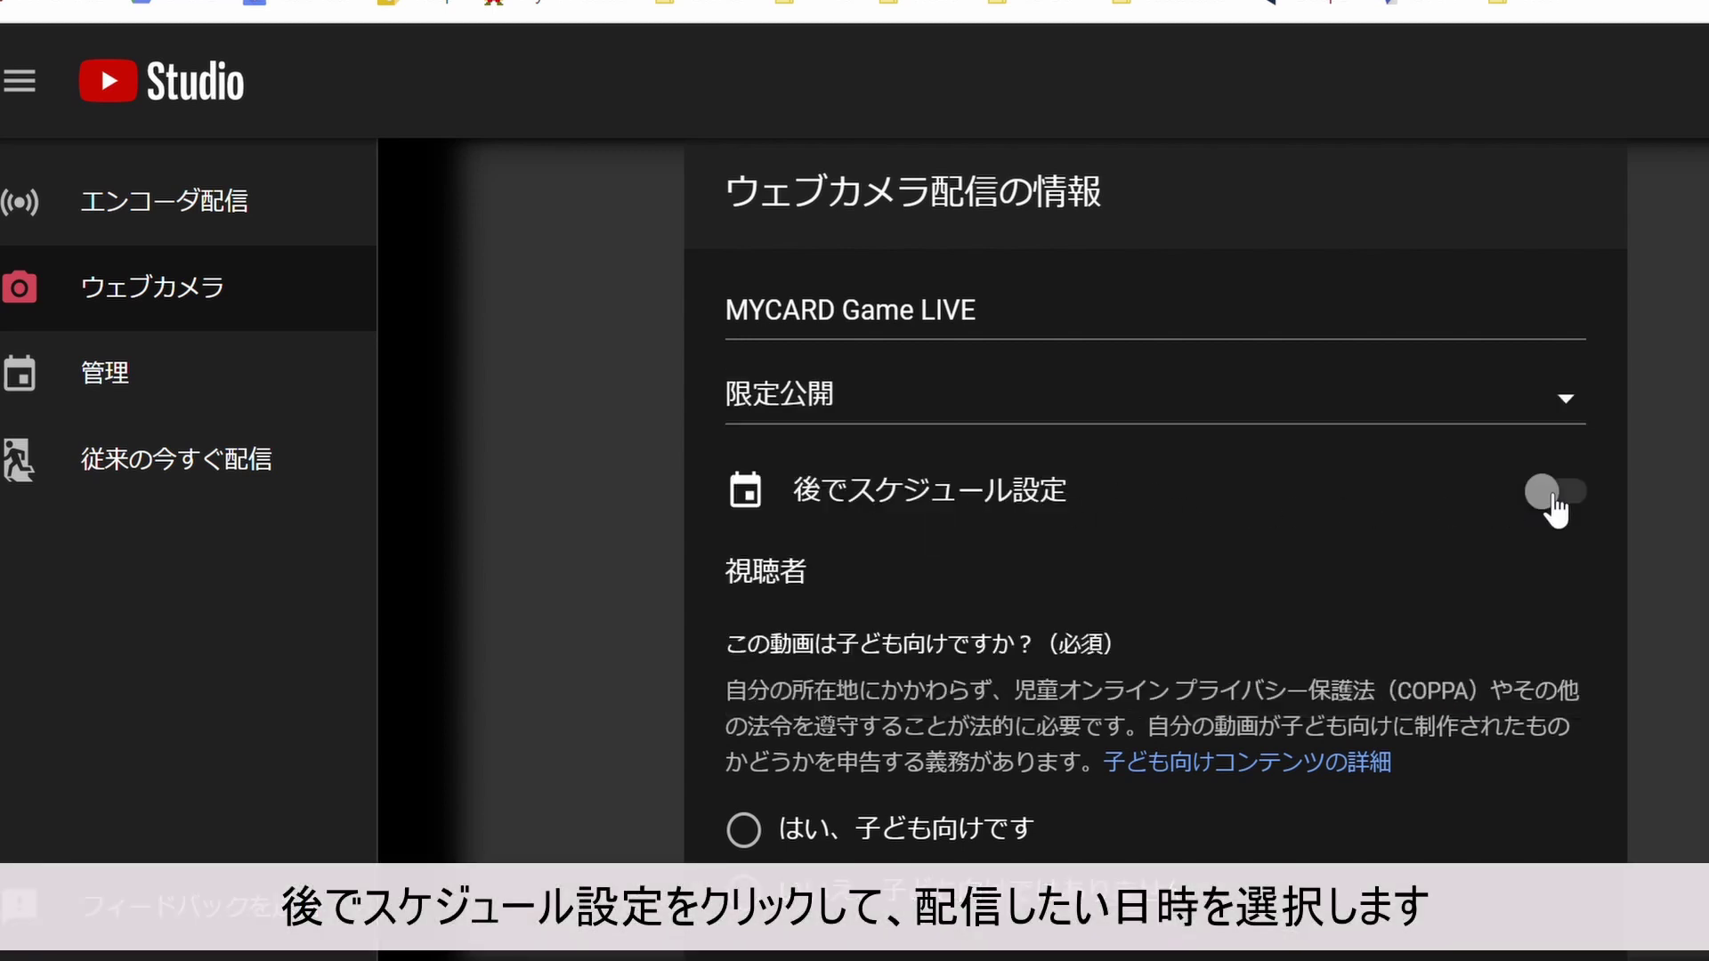
left_click(1555, 499)
left_click(1217, 578)
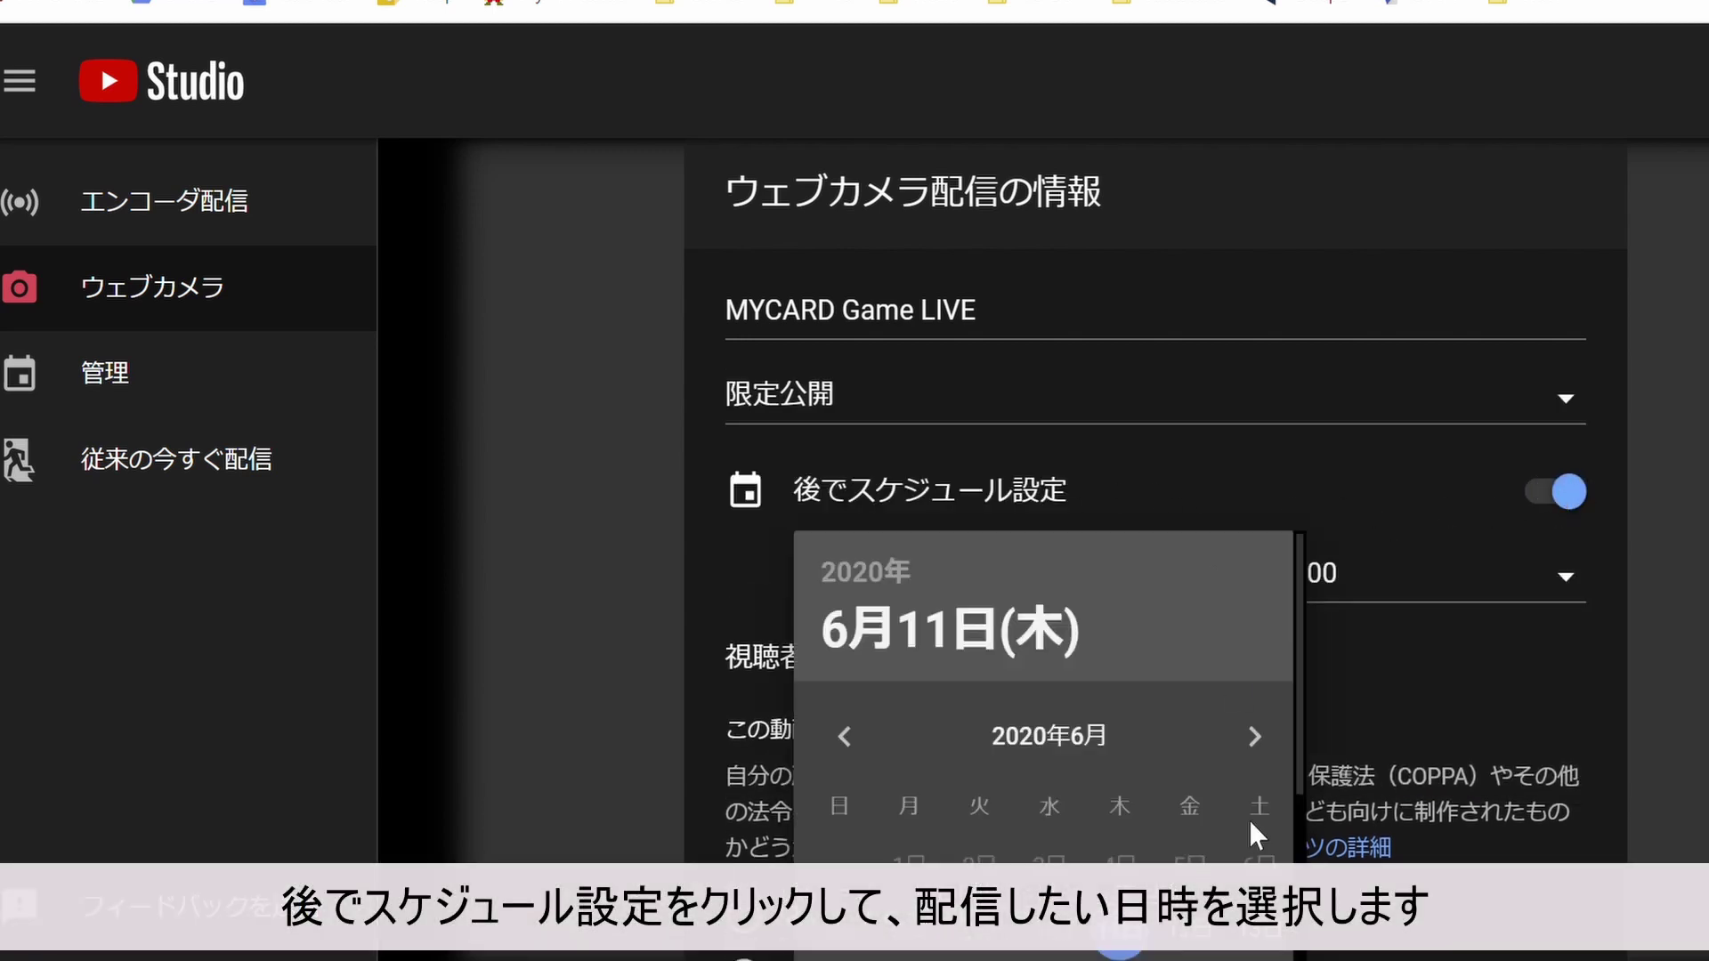
left_click(1262, 933)
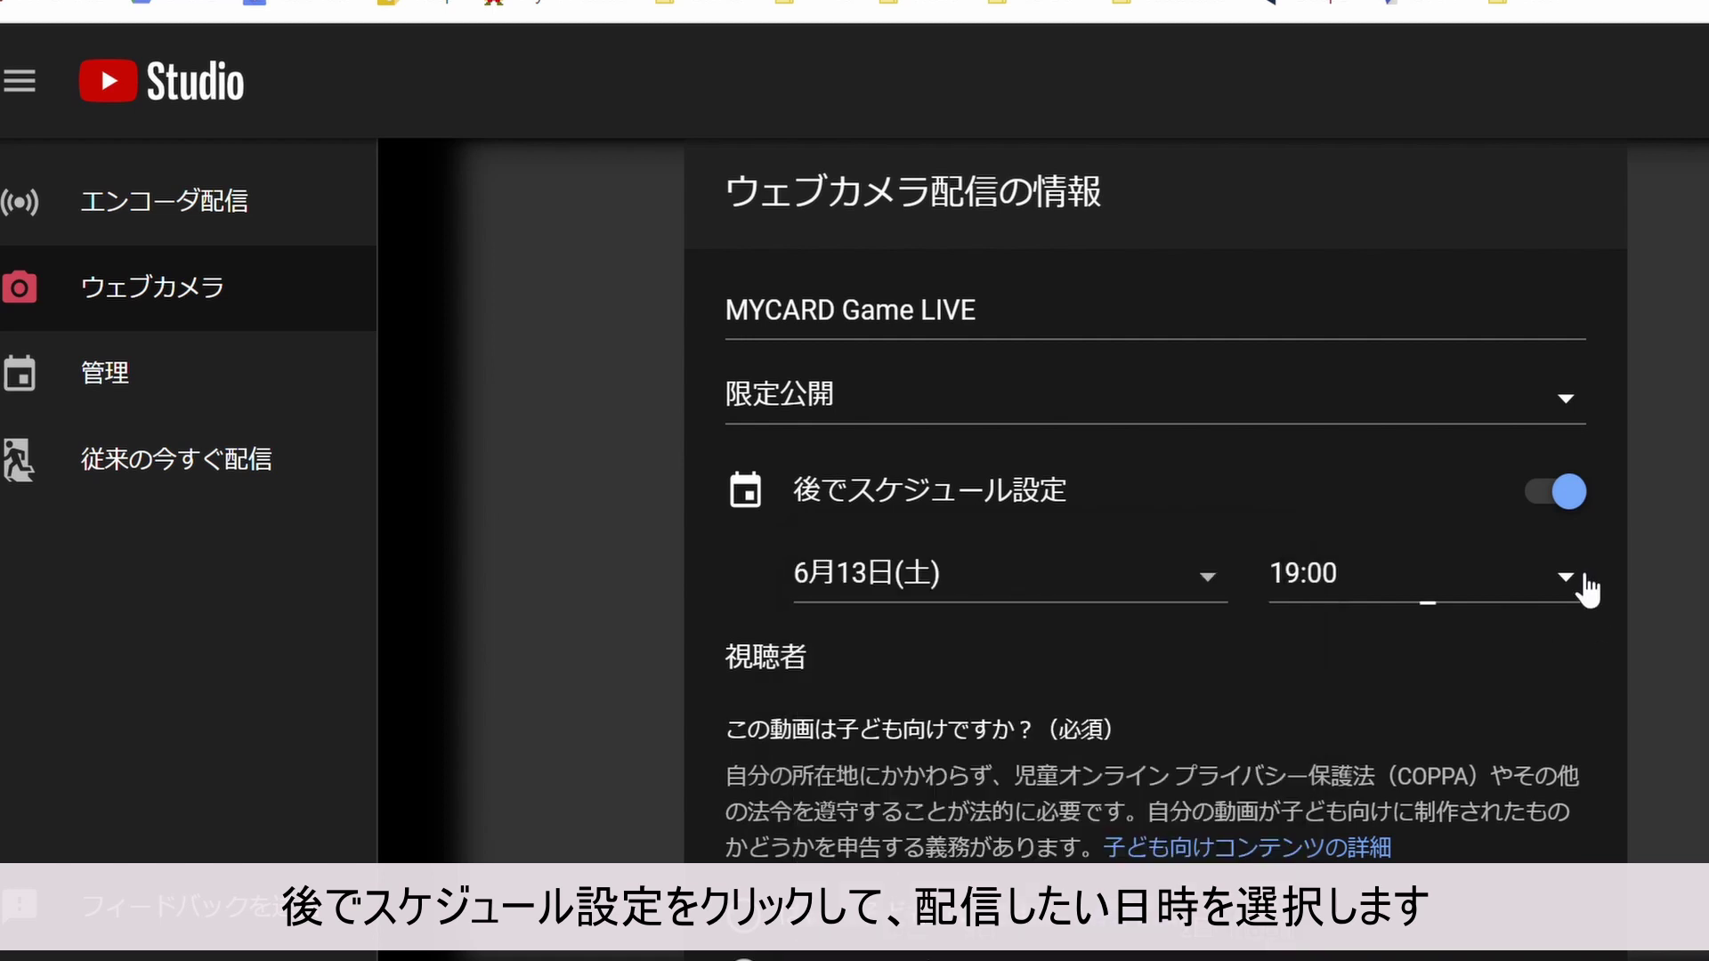
left_click(1576, 579)
scroll(1375, 663, "up", 10)
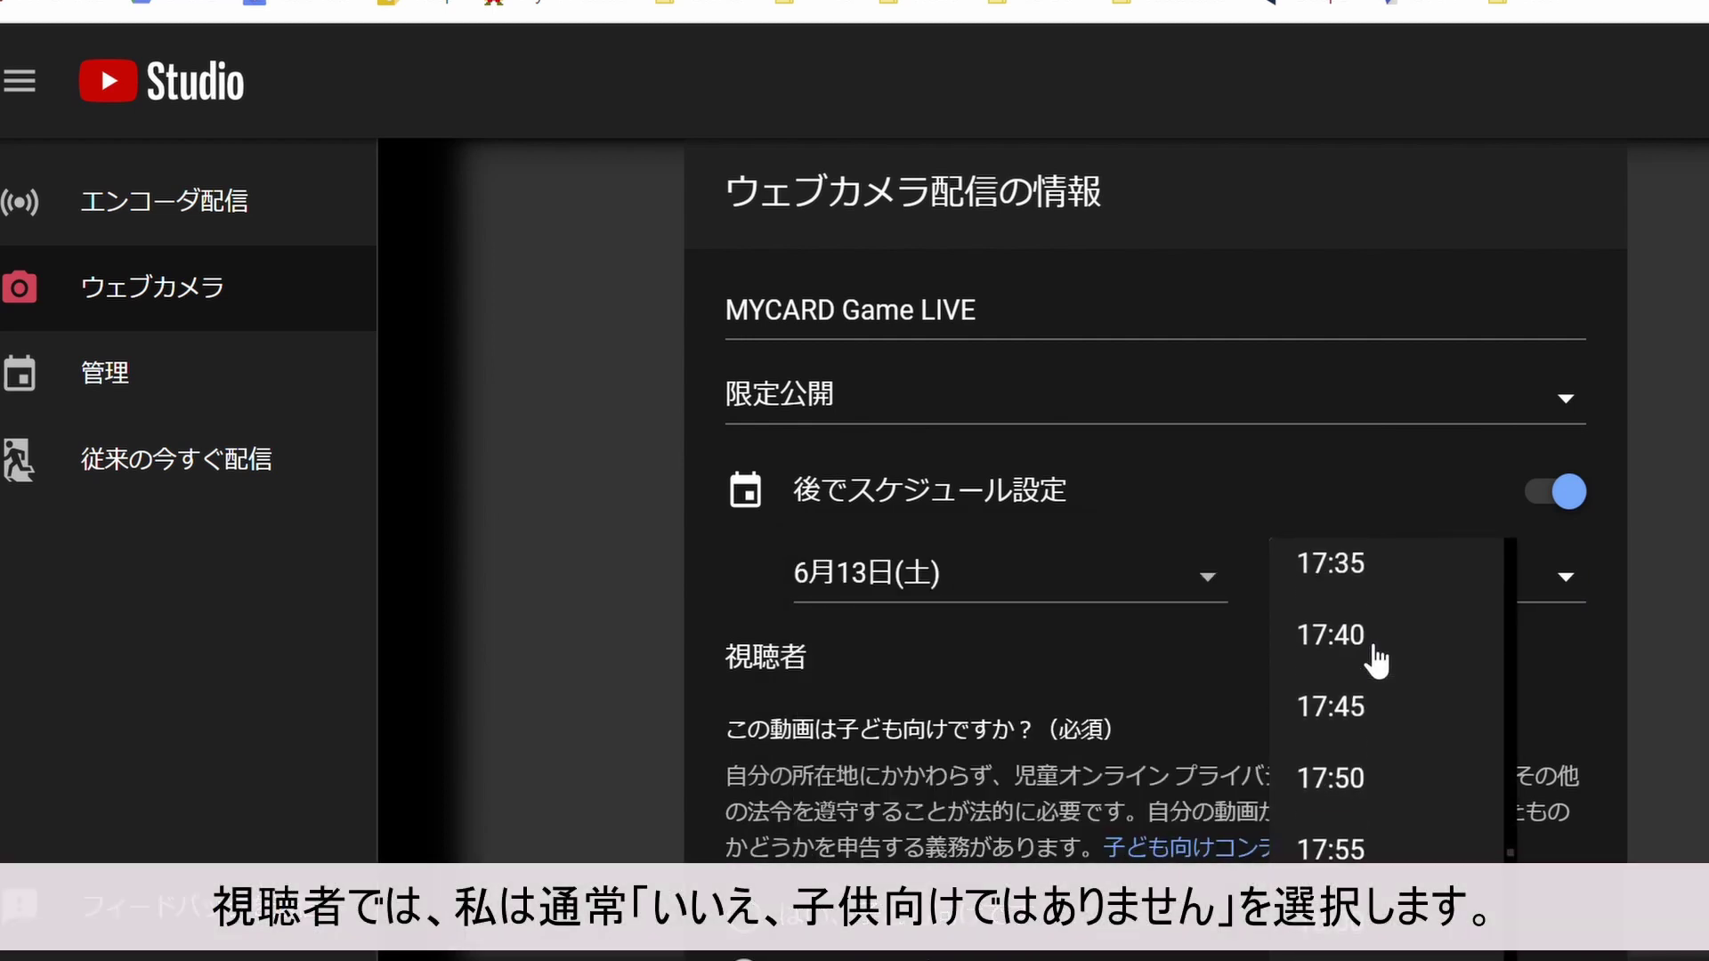
left_click(1373, 659)
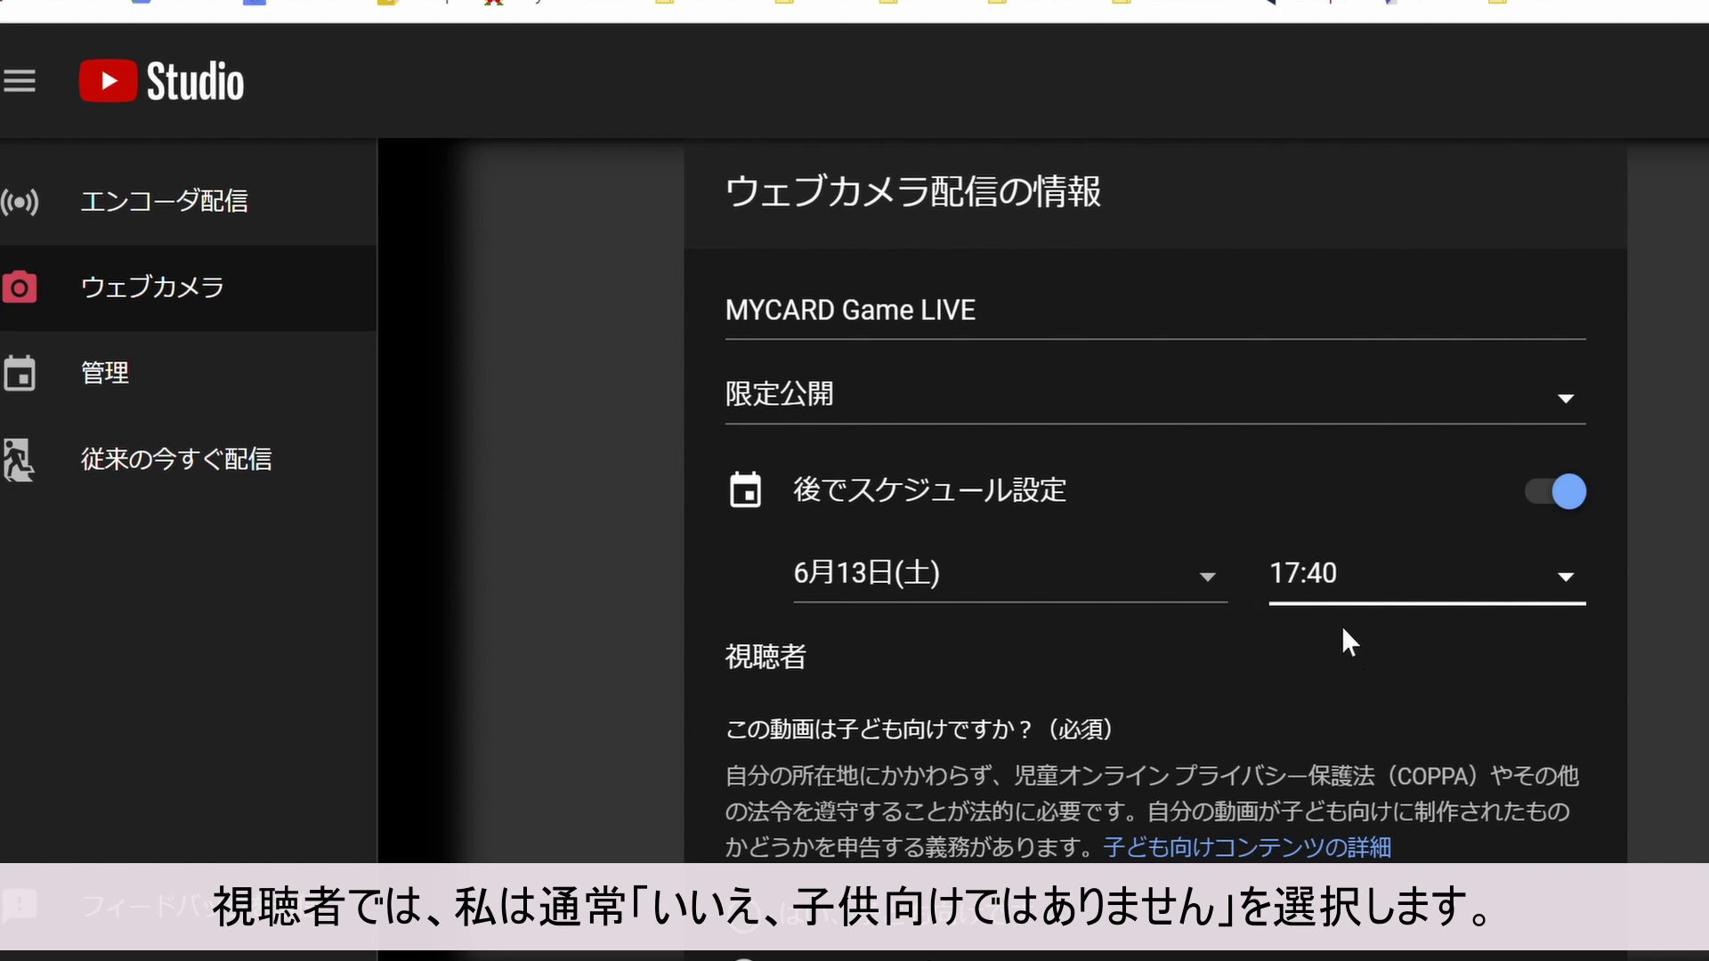
- Declare the stream not made for kids and expand その他のオプション
scroll(1088, 574, "down", 4)
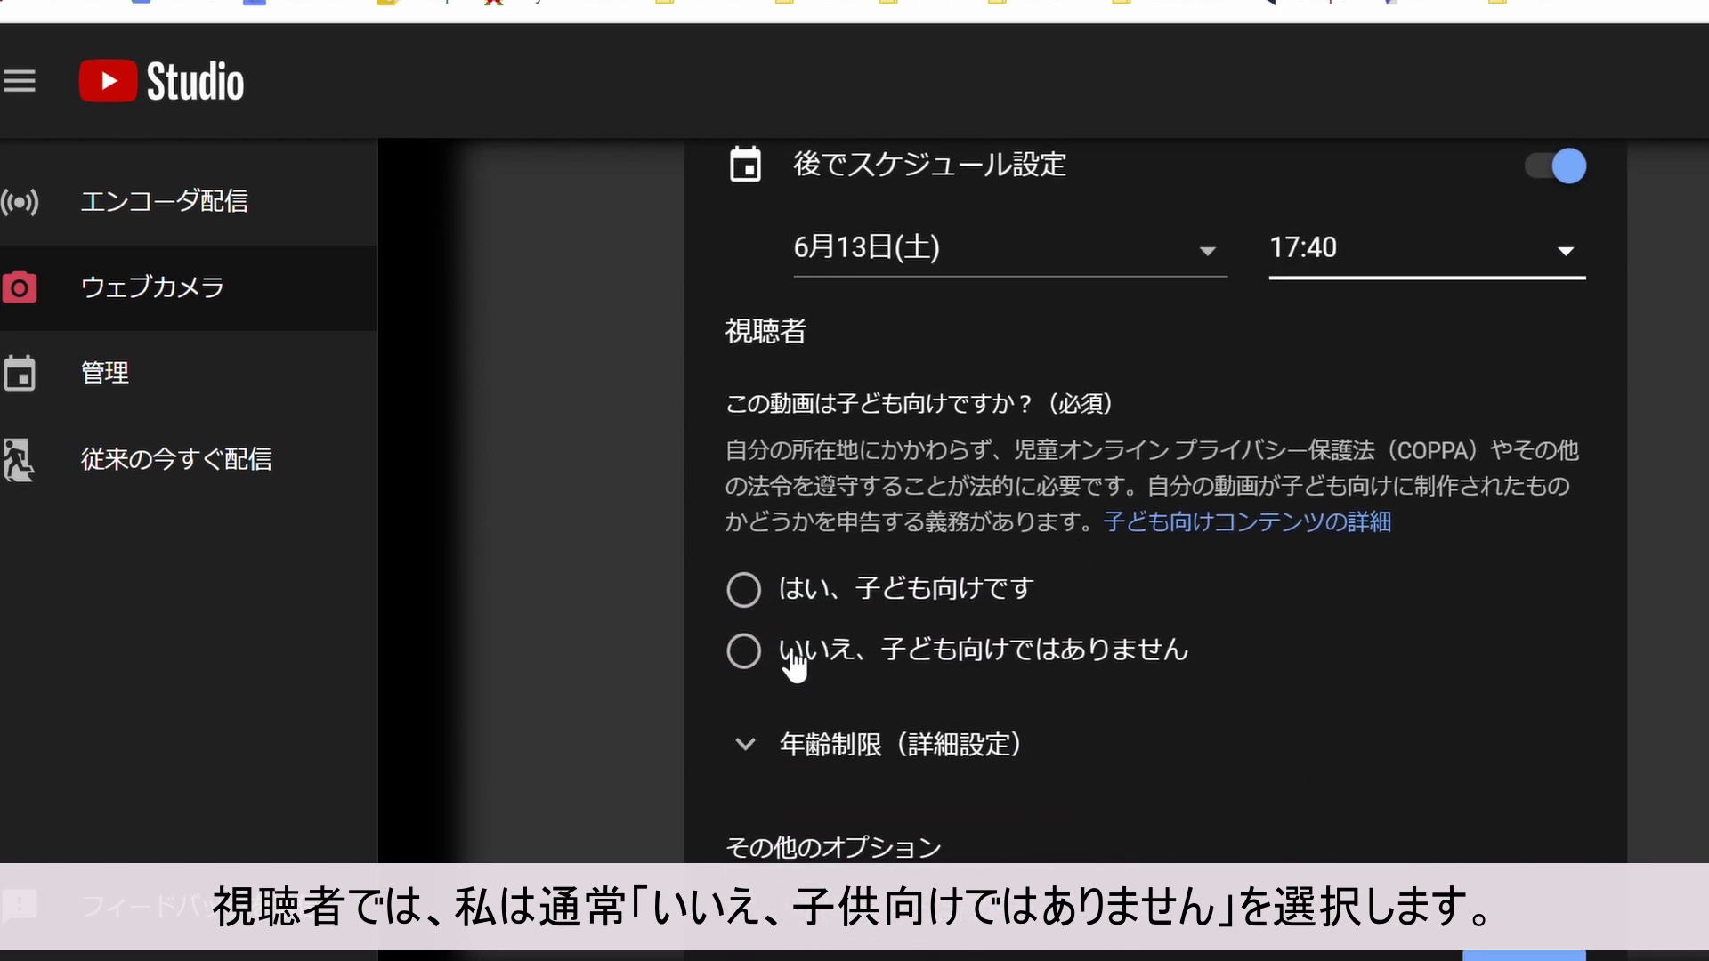
left_click(771, 654)
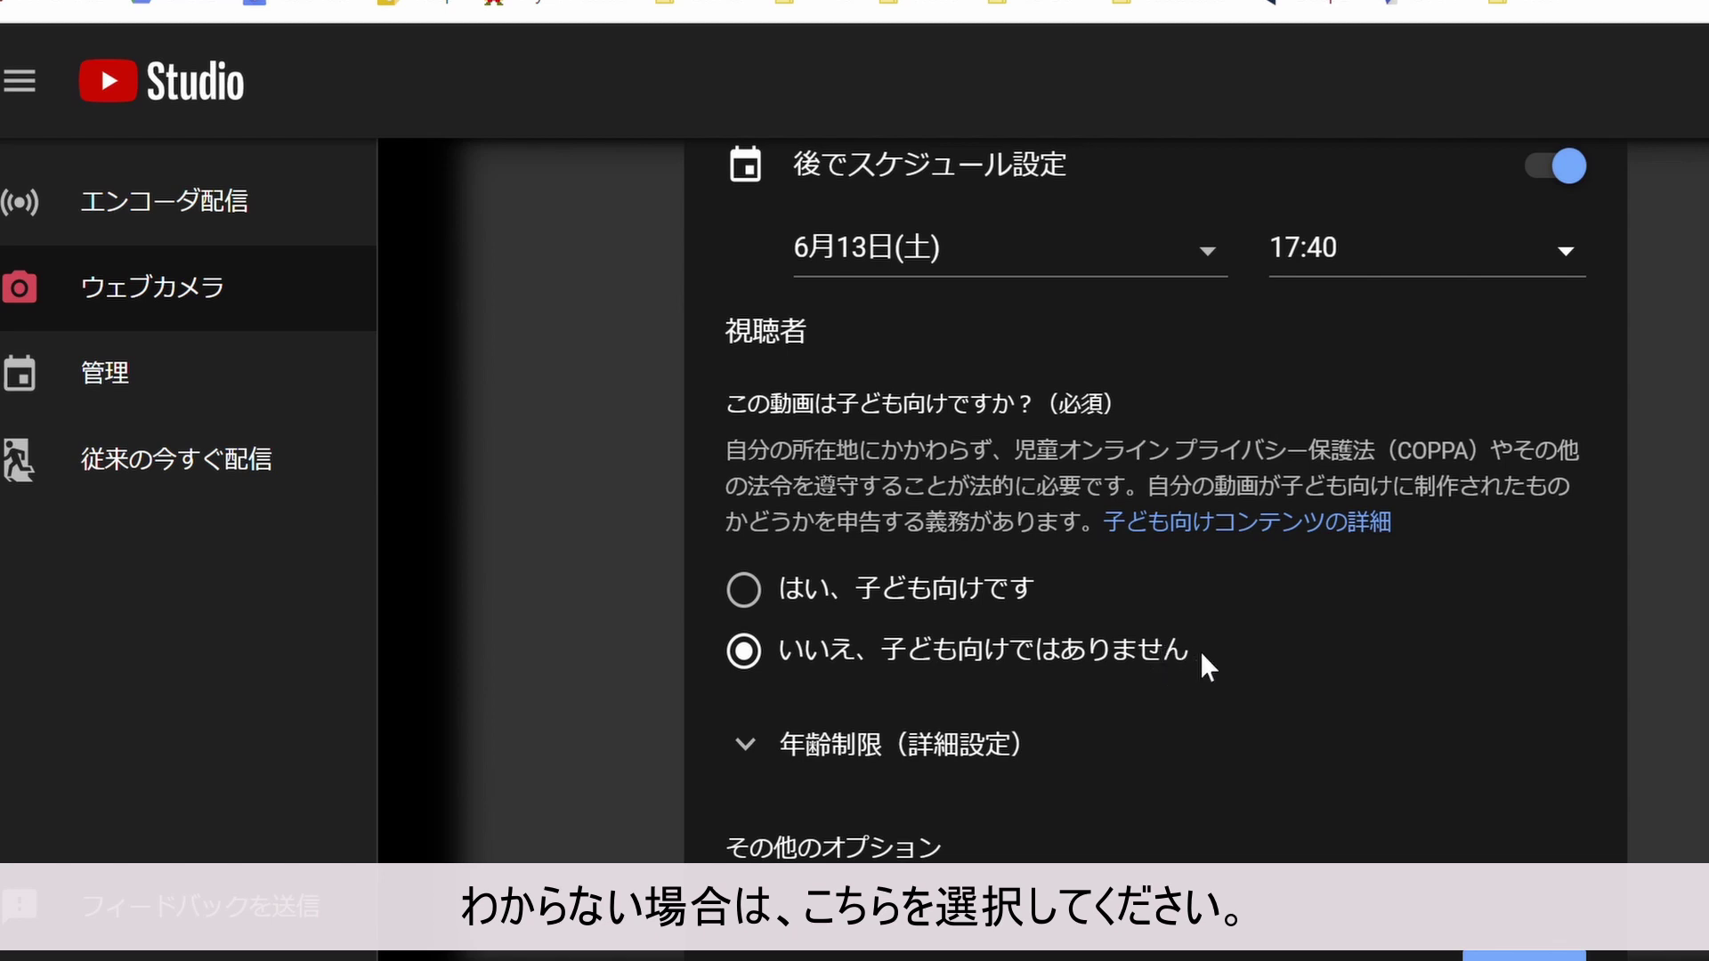
scroll(1208, 667, "down", 1)
left_click(912, 752)
left_click(968, 443)
- Write the description 'MYCARD Game is a game that uses 5,10,15,20,50 chips…' with WEB LINK:, TWITTER LINK:, 'Thank you for watching.'
type("MYCARD Game is a game that uses")
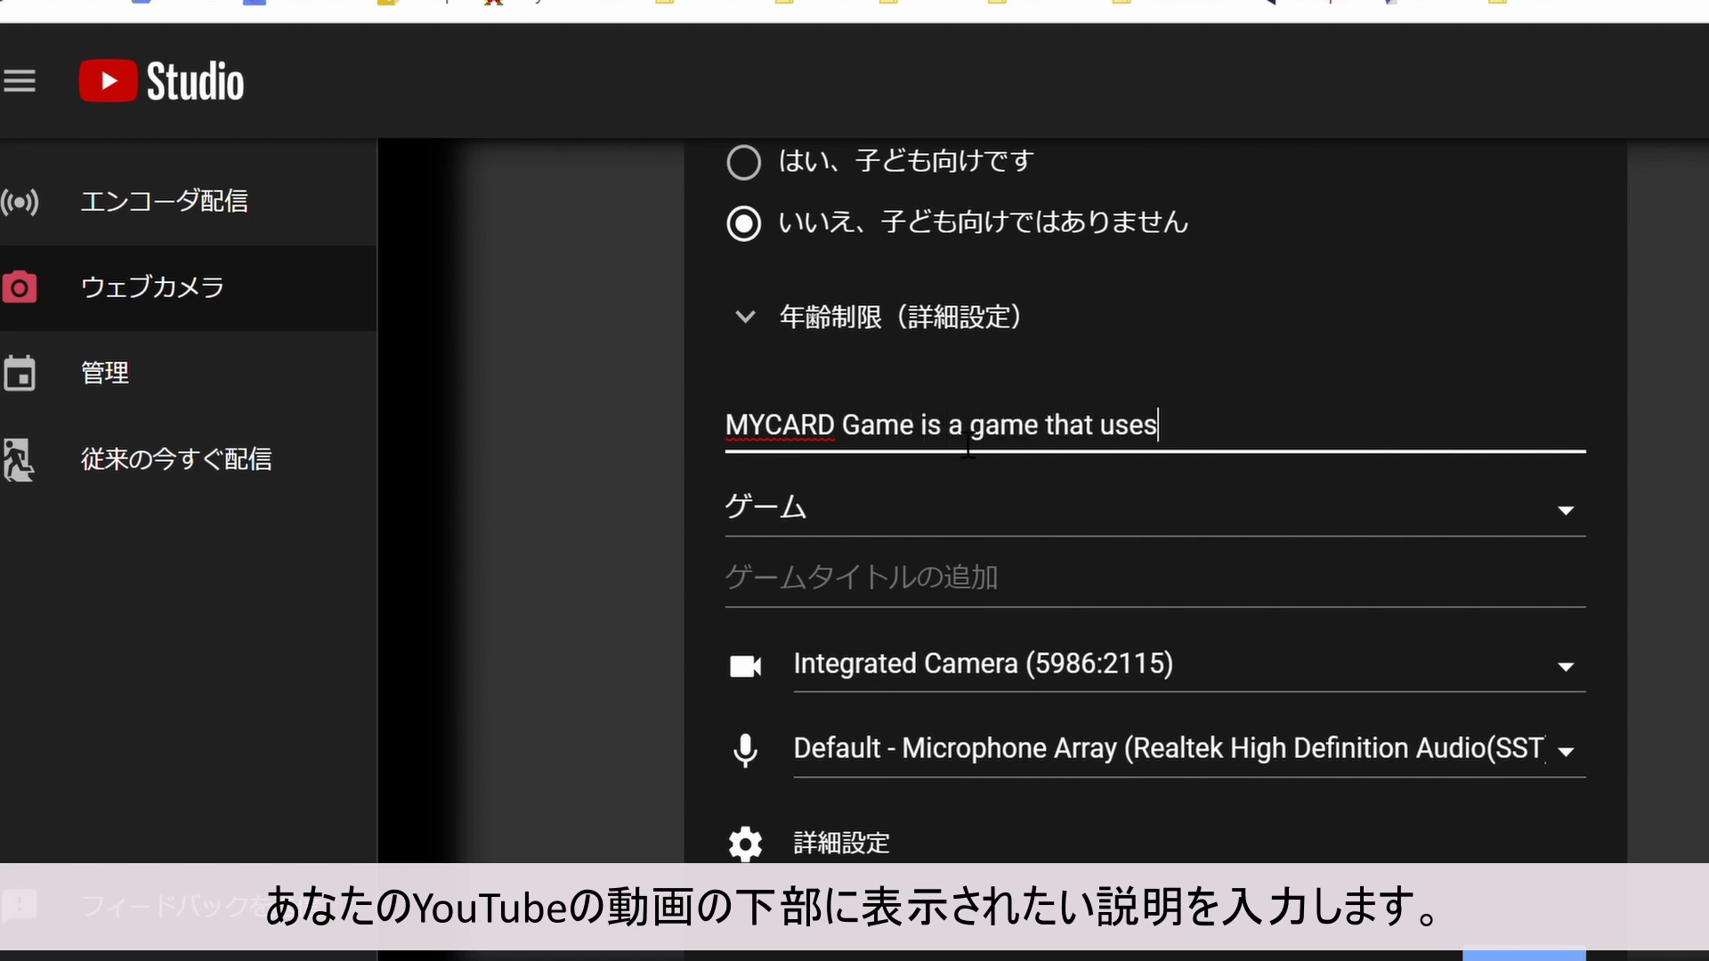
type(" 5,10,15,20,50 chips. Let's play the game.")
key("Return")
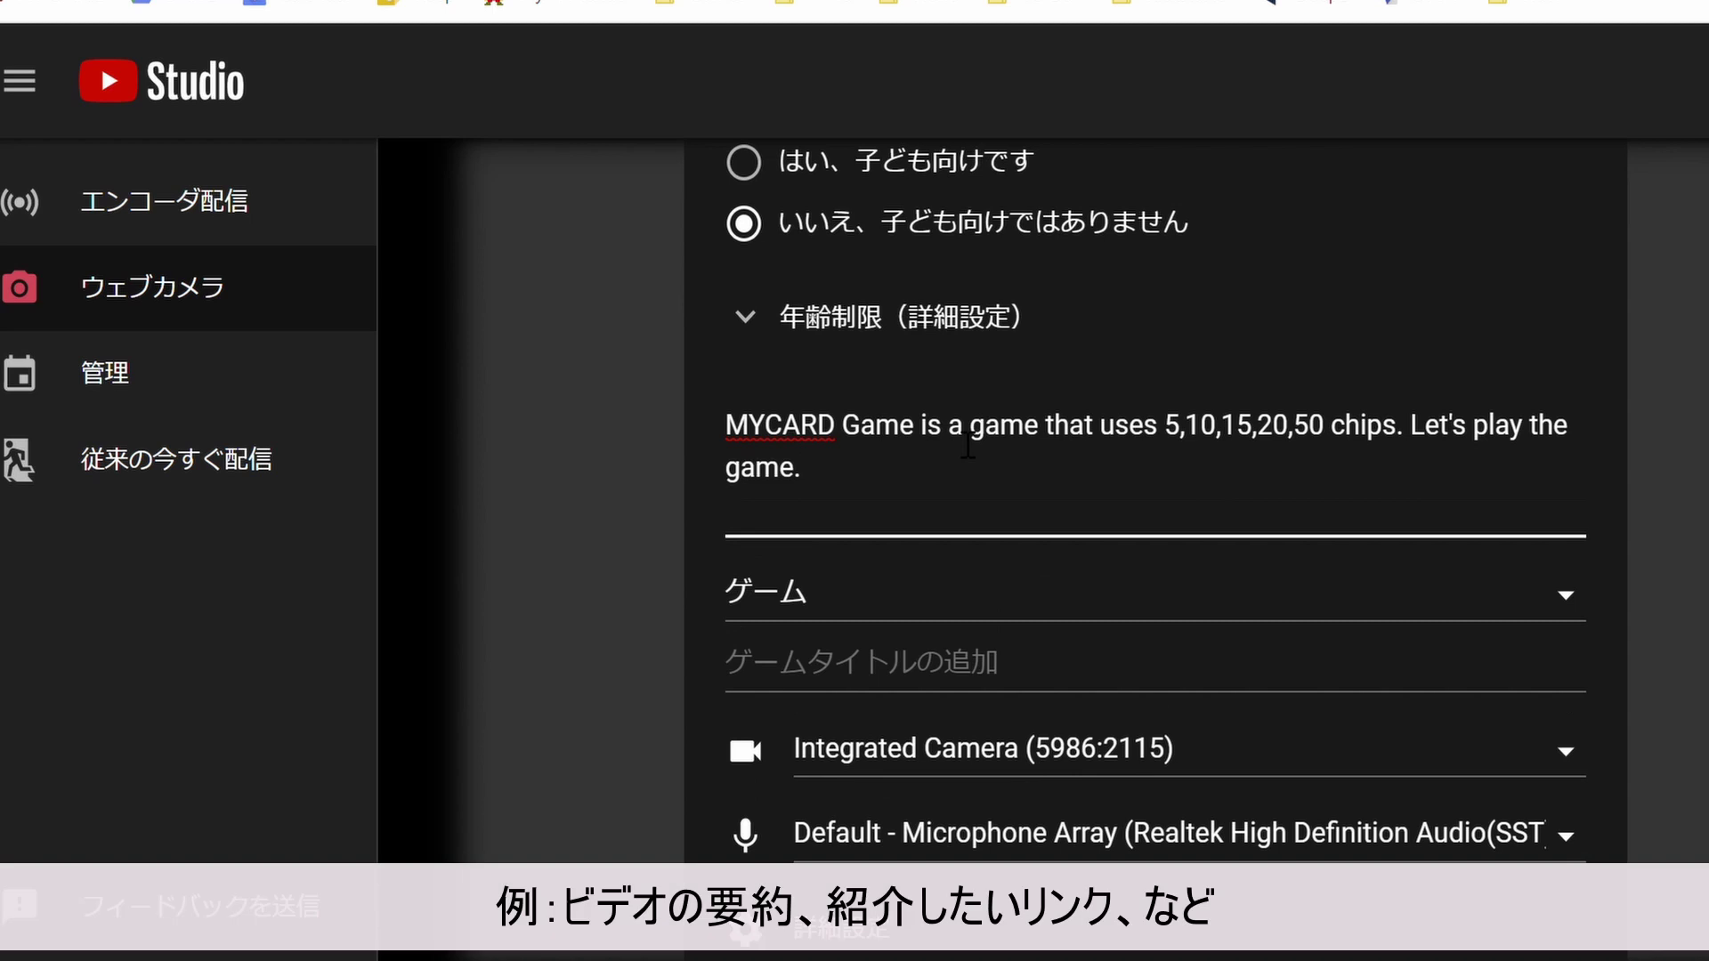
type("WEB LINK:")
key("Return")
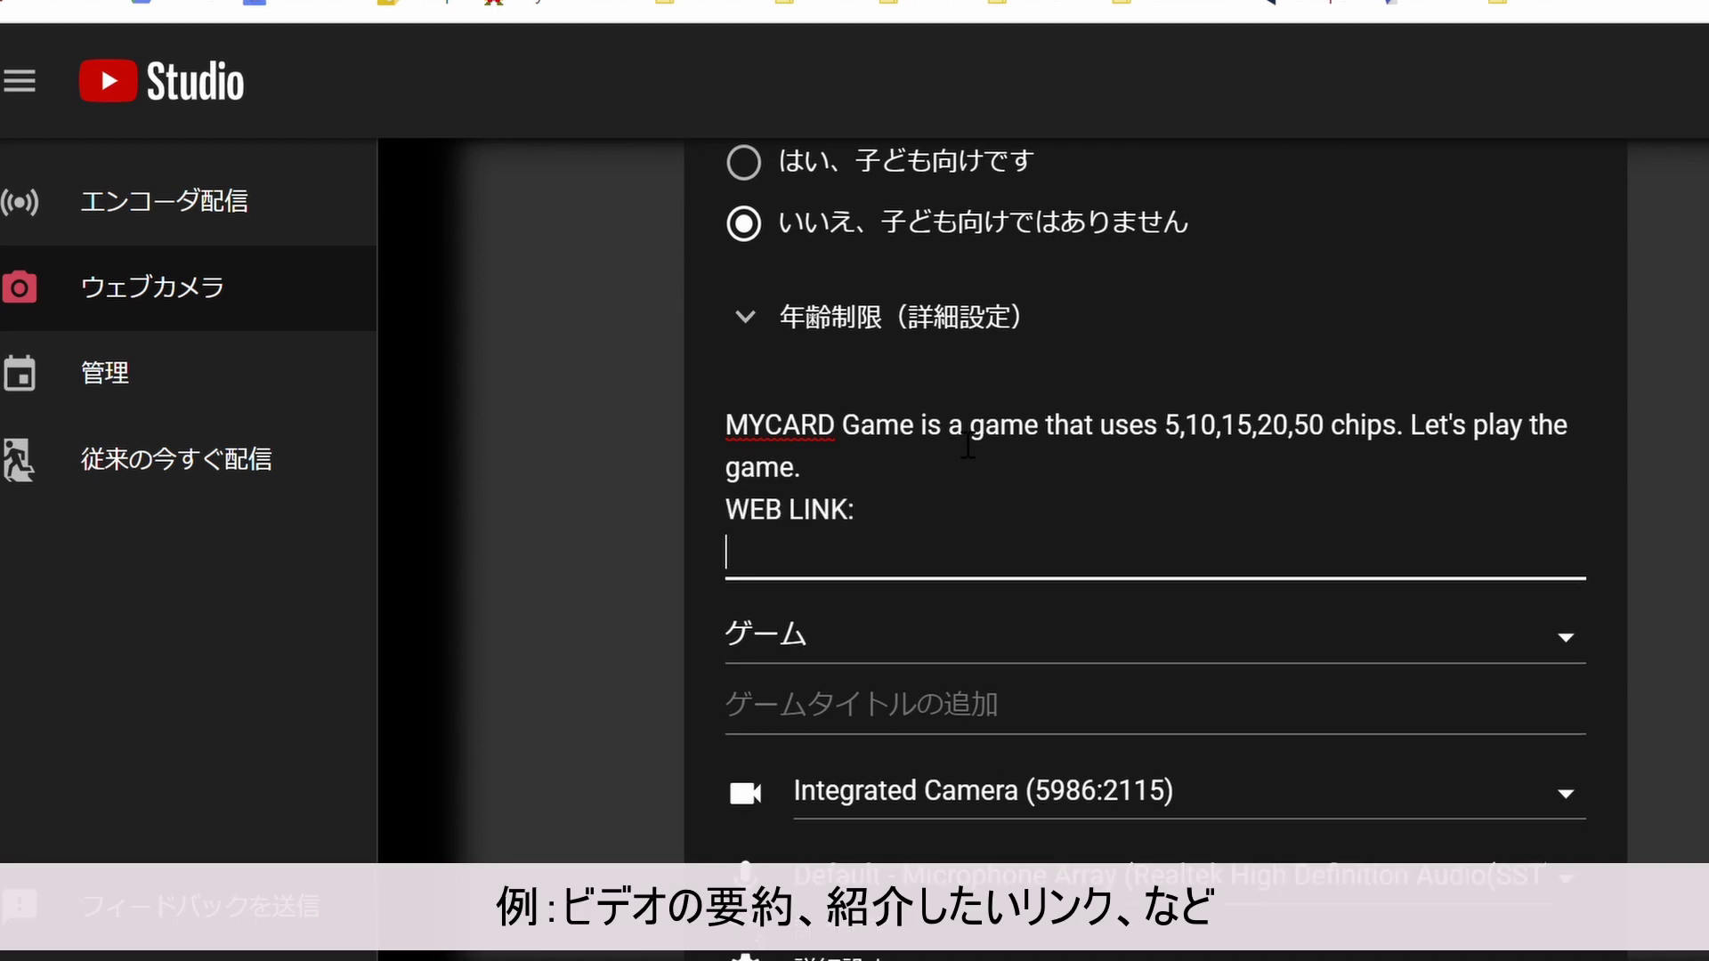
type("TWITTER LINK:")
key("Return")
type("Thank you for watching.")
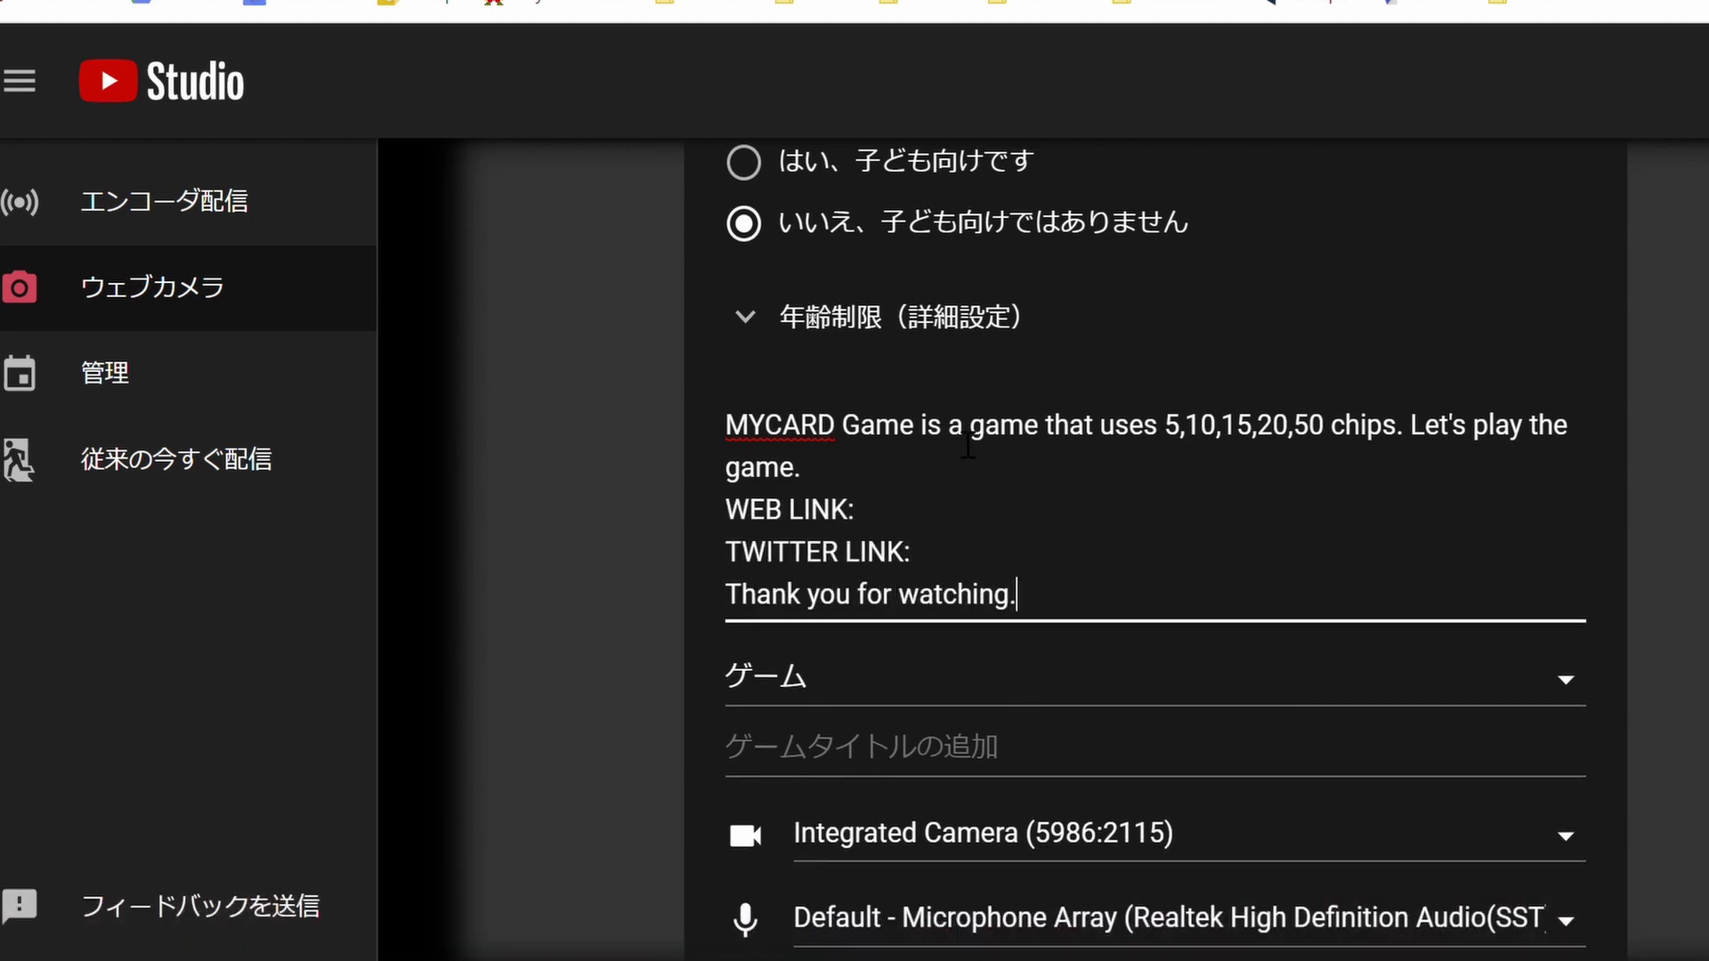
- Select the Default microphone and keep チャットを許可する enabled in the advanced settings
scroll(969, 445, "down", 2)
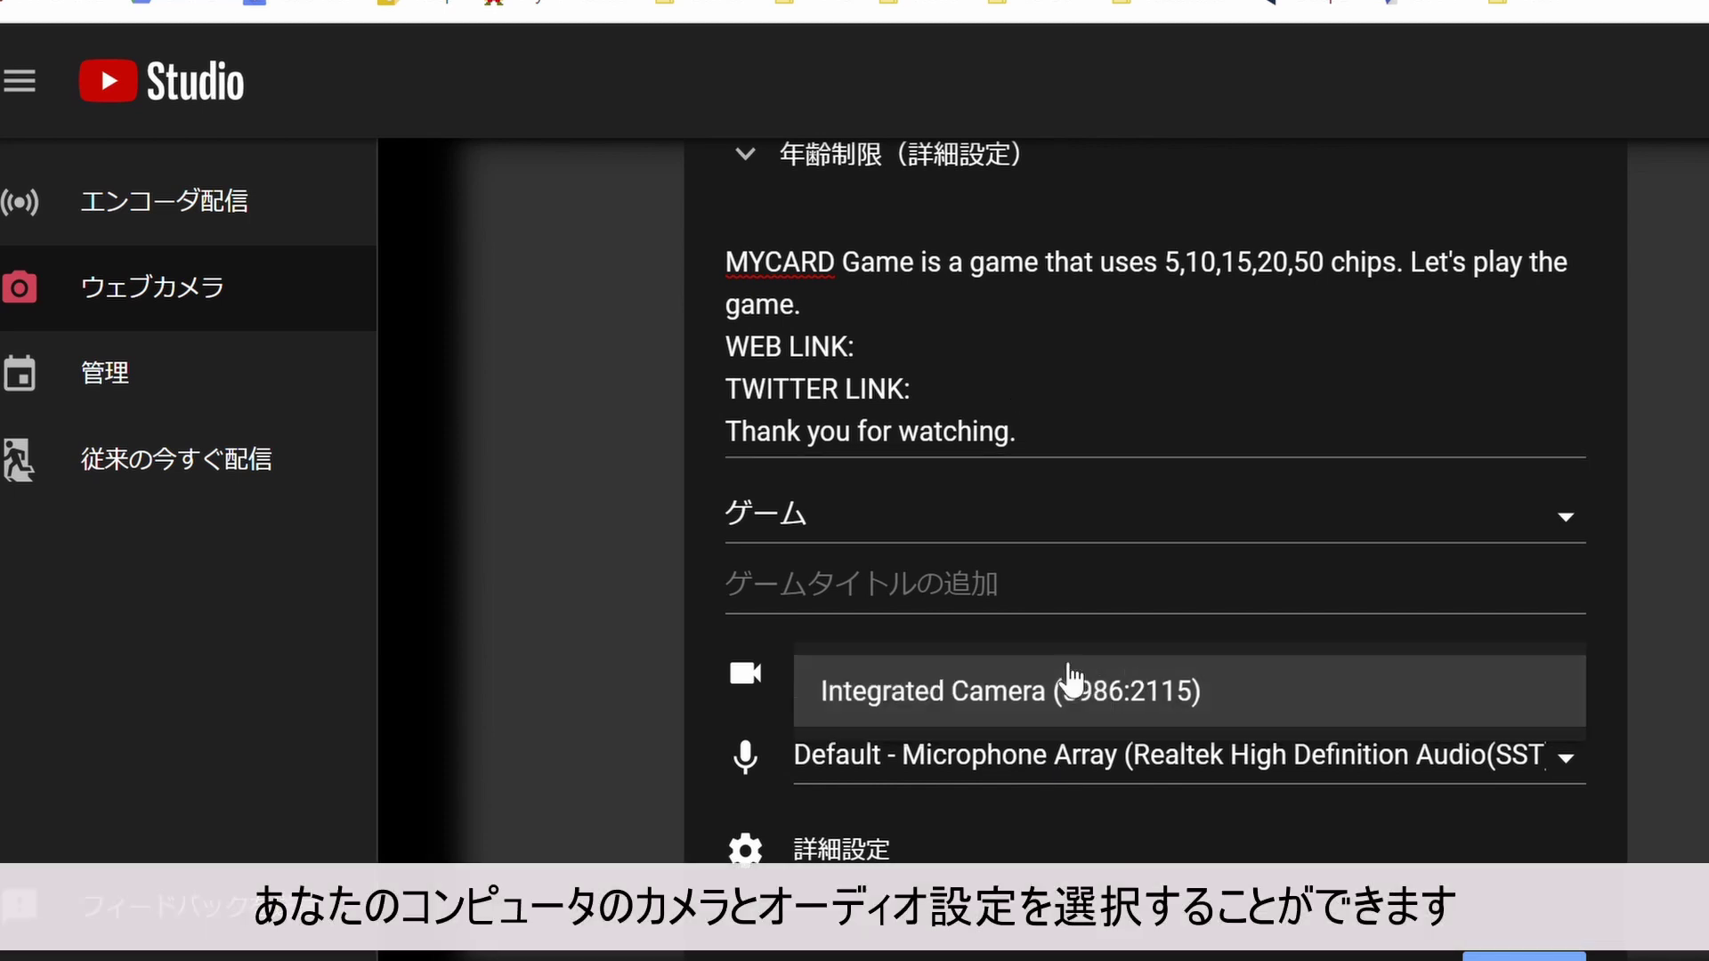
left_click(1057, 768)
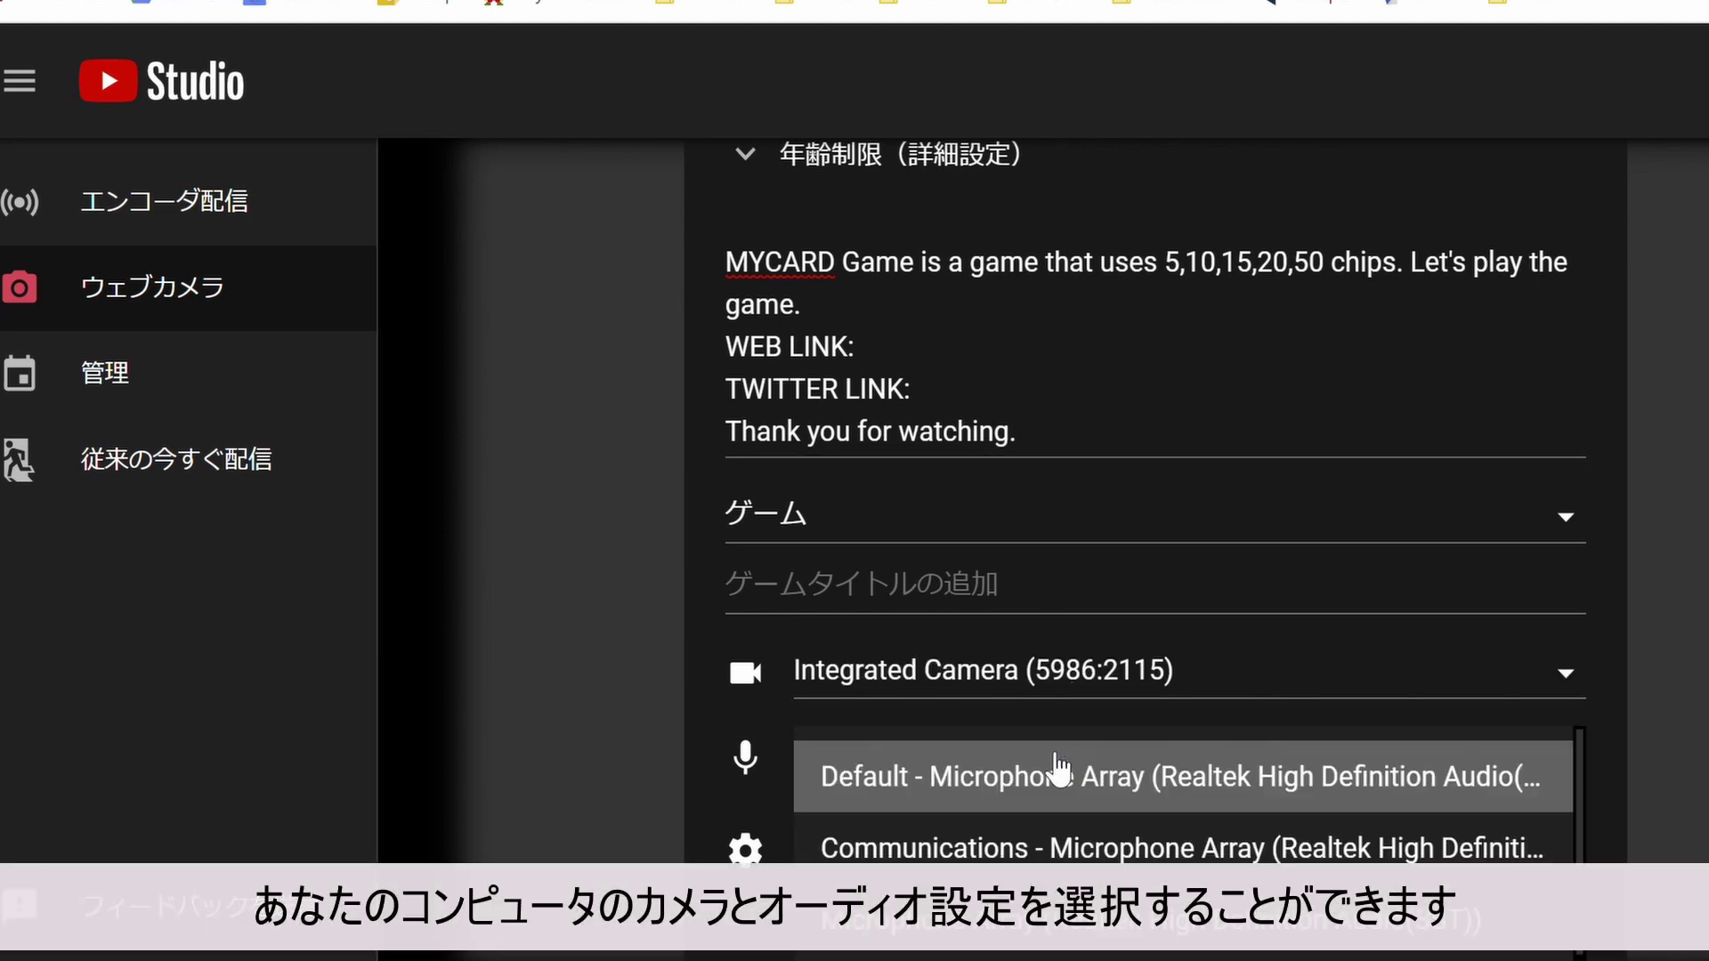
left_click(1059, 788)
scroll(1058, 788, "down", 1)
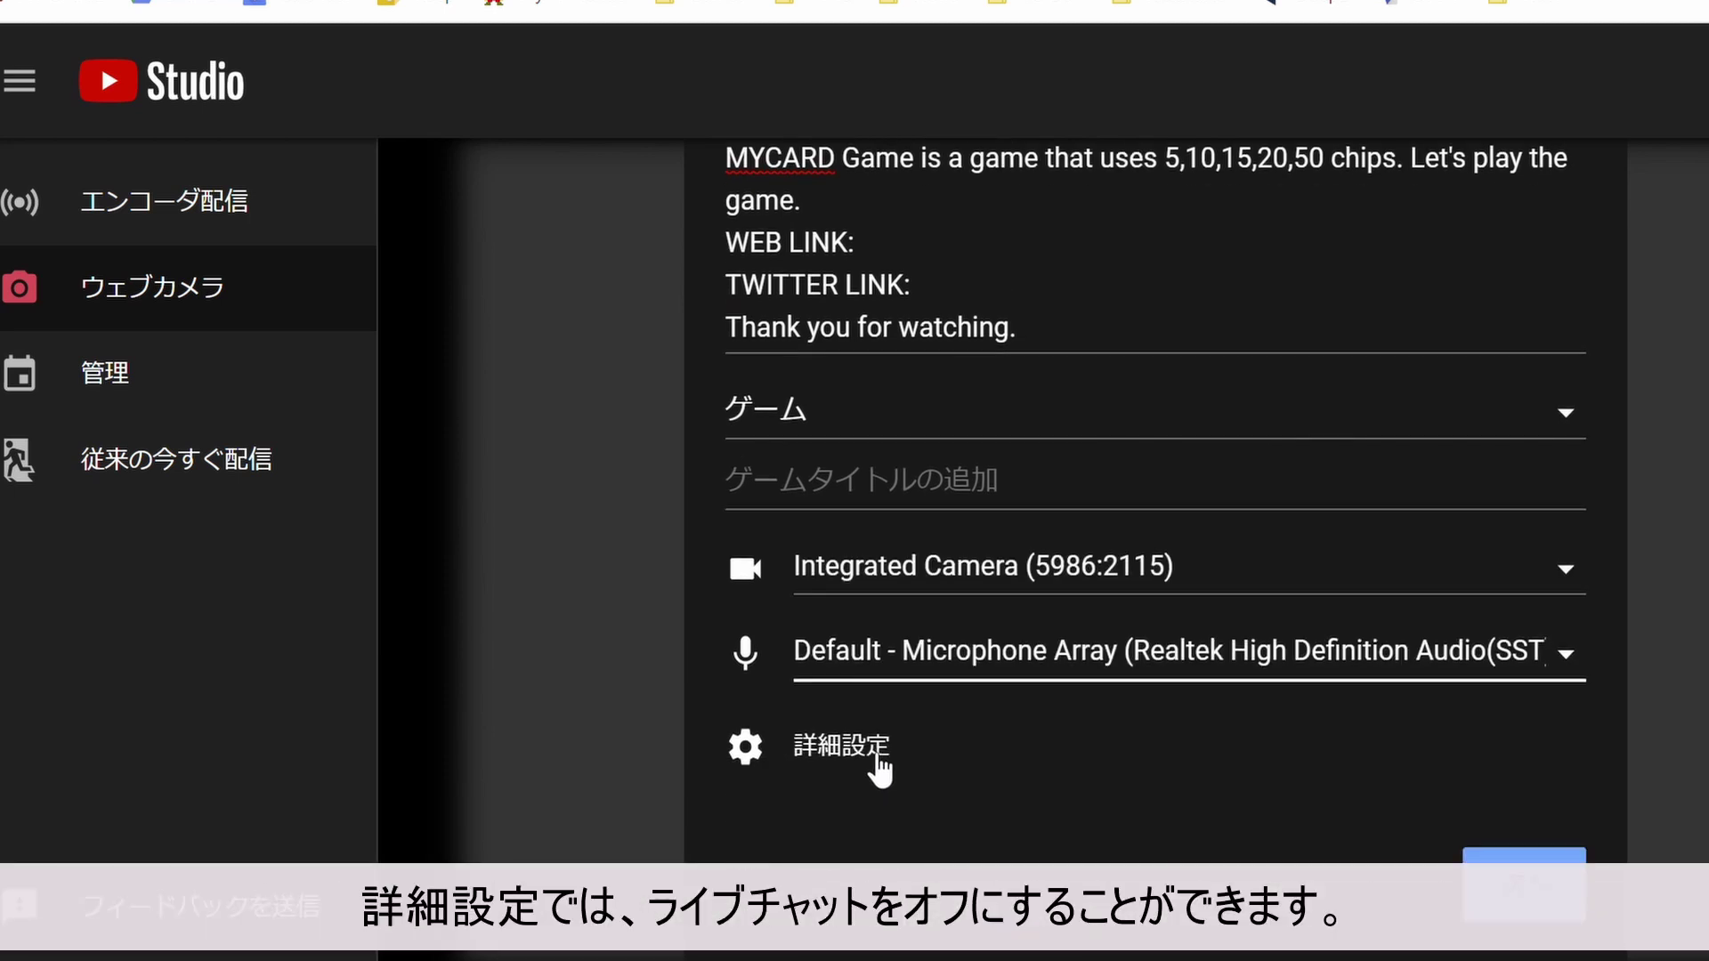
left_click(872, 766)
left_click(1577, 461)
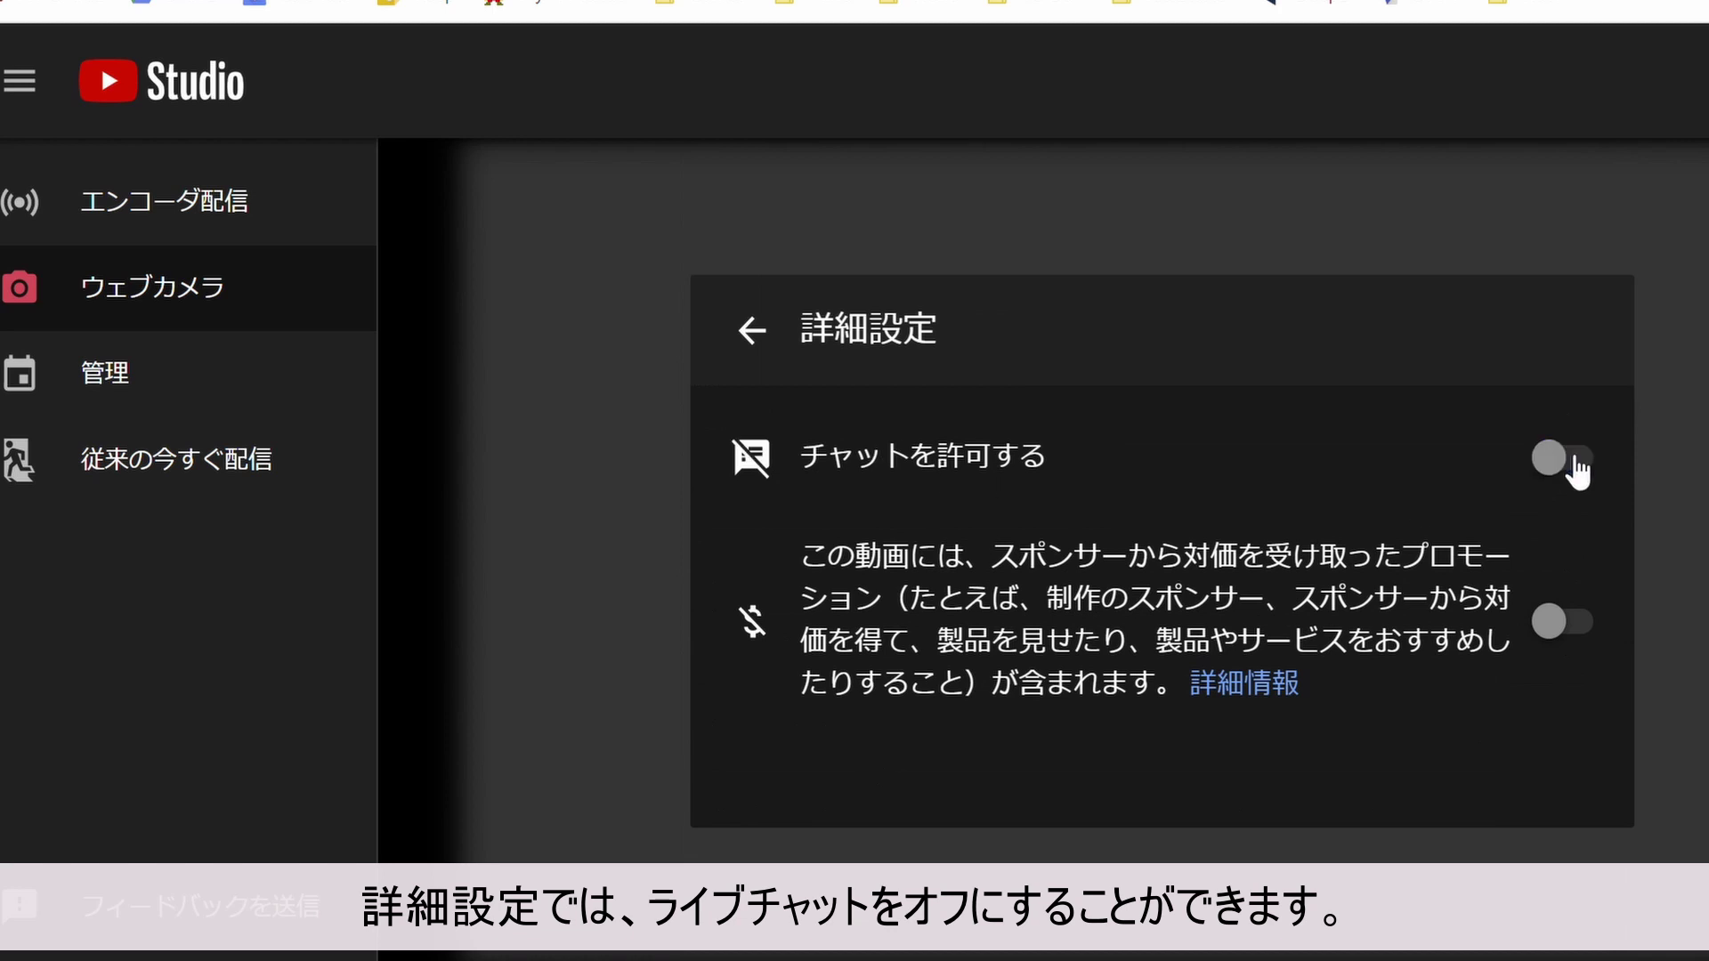
left_click(1564, 473)
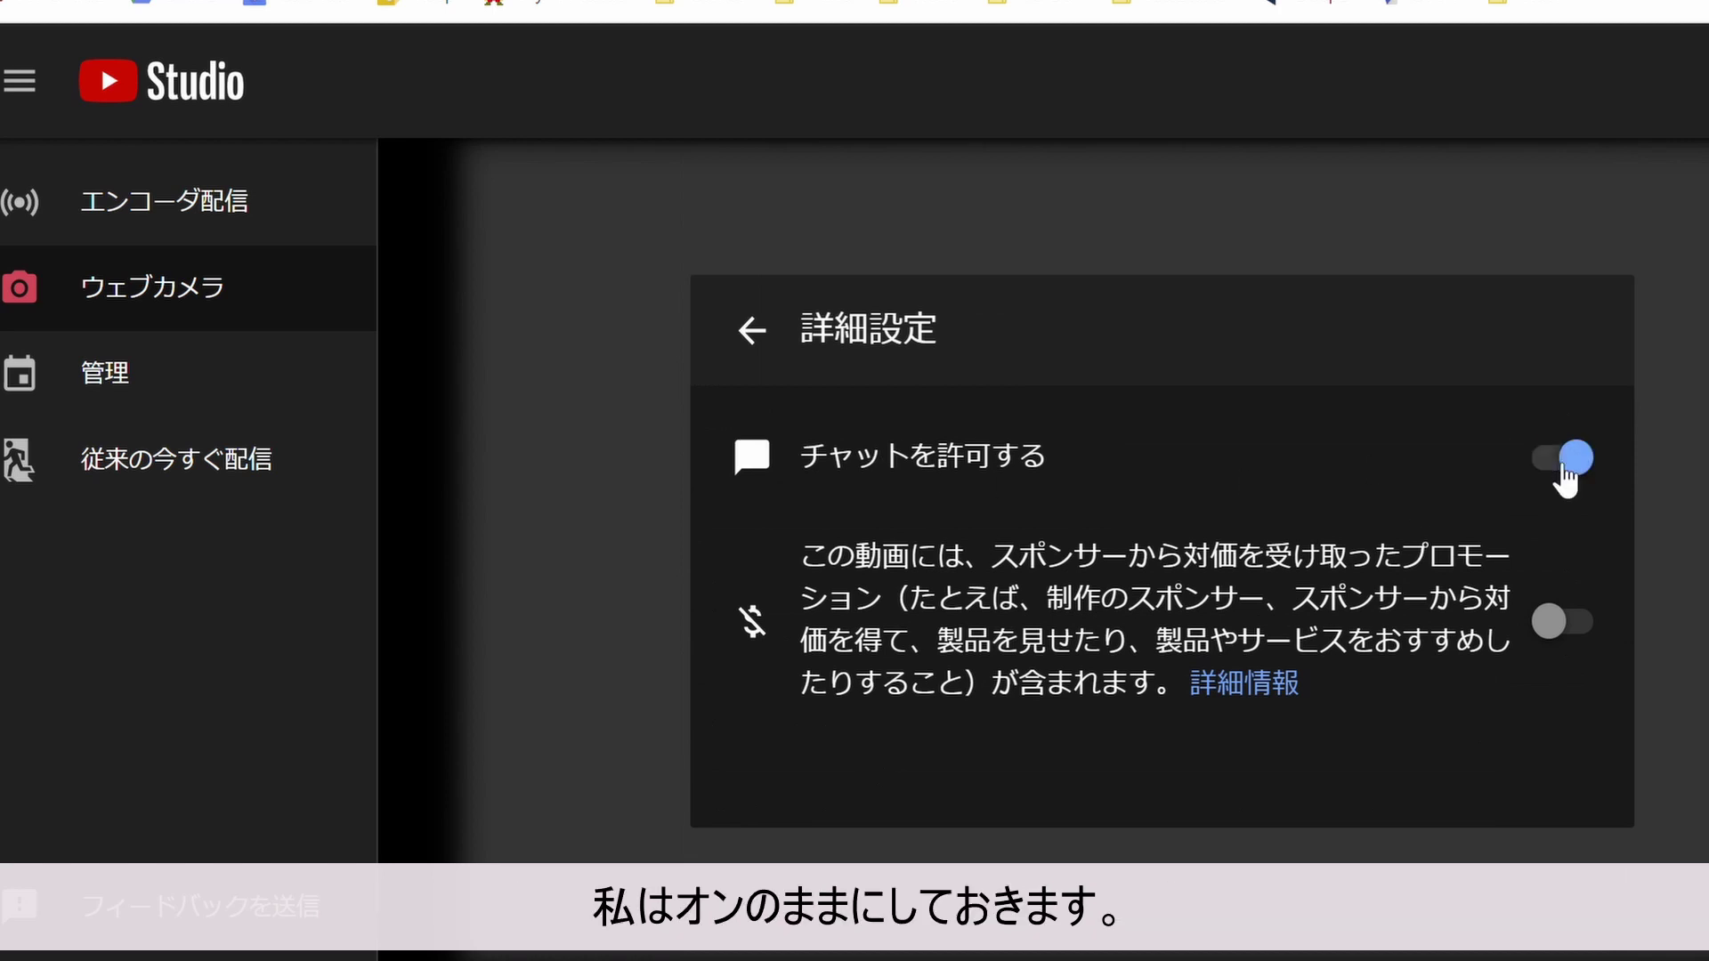
left_click(749, 333)
scroll(1247, 648, "down", 8)
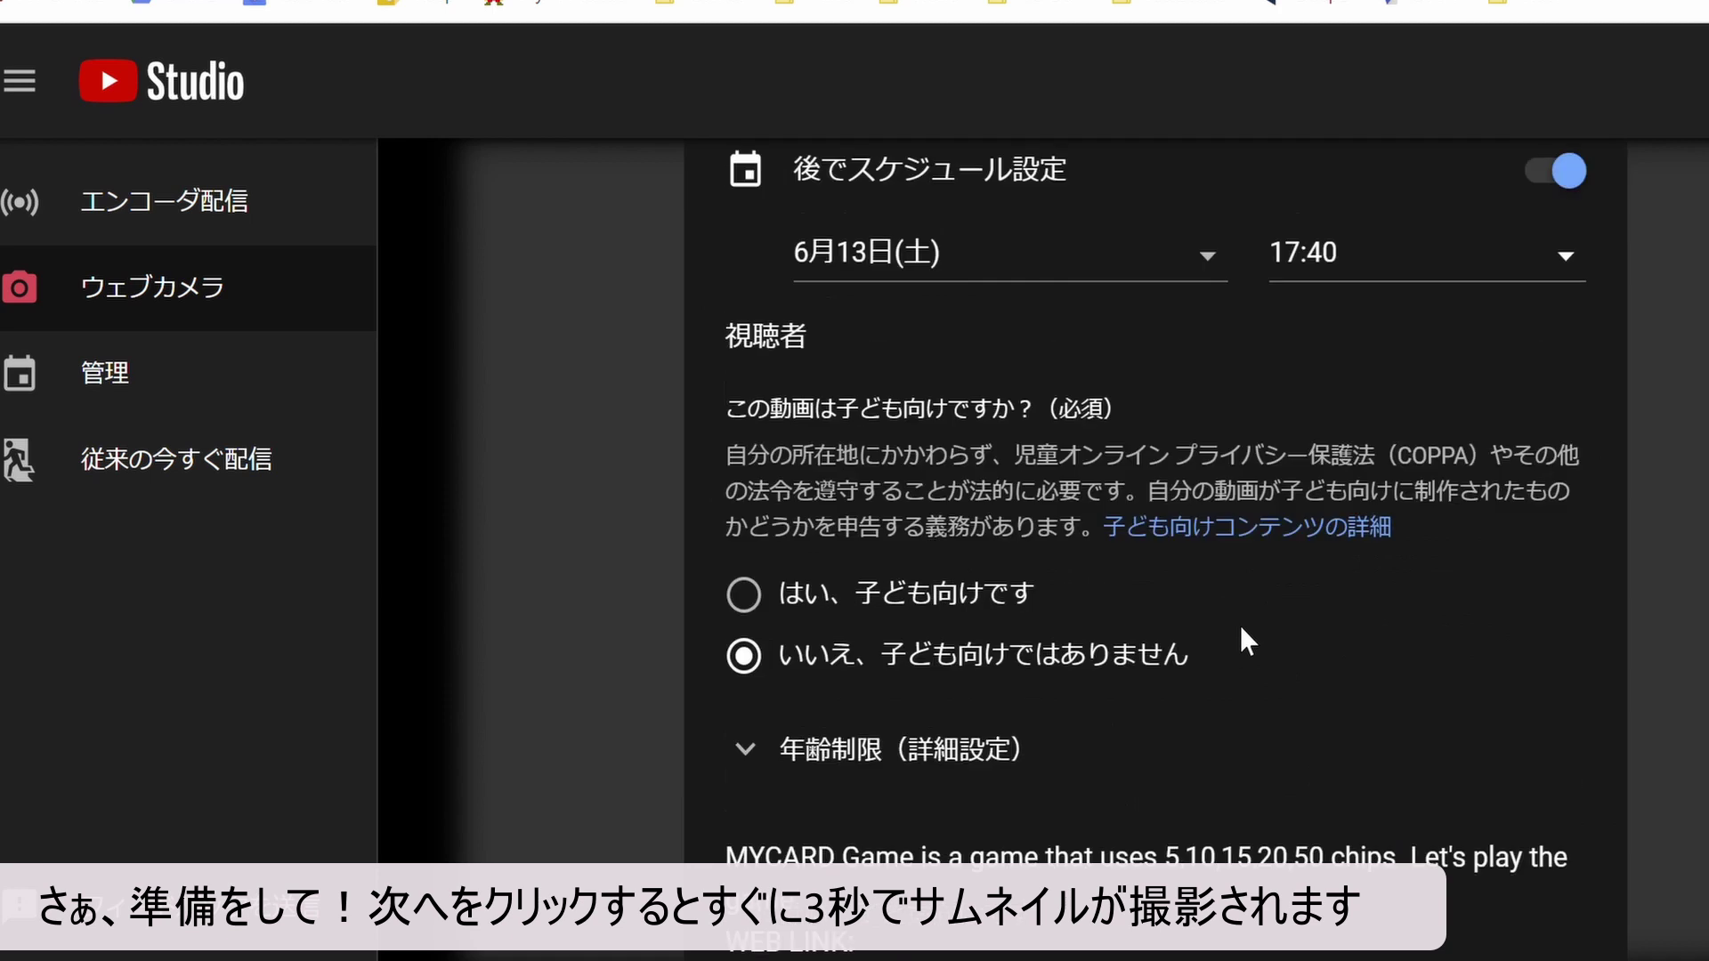
scroll(1261, 639, "down", 2)
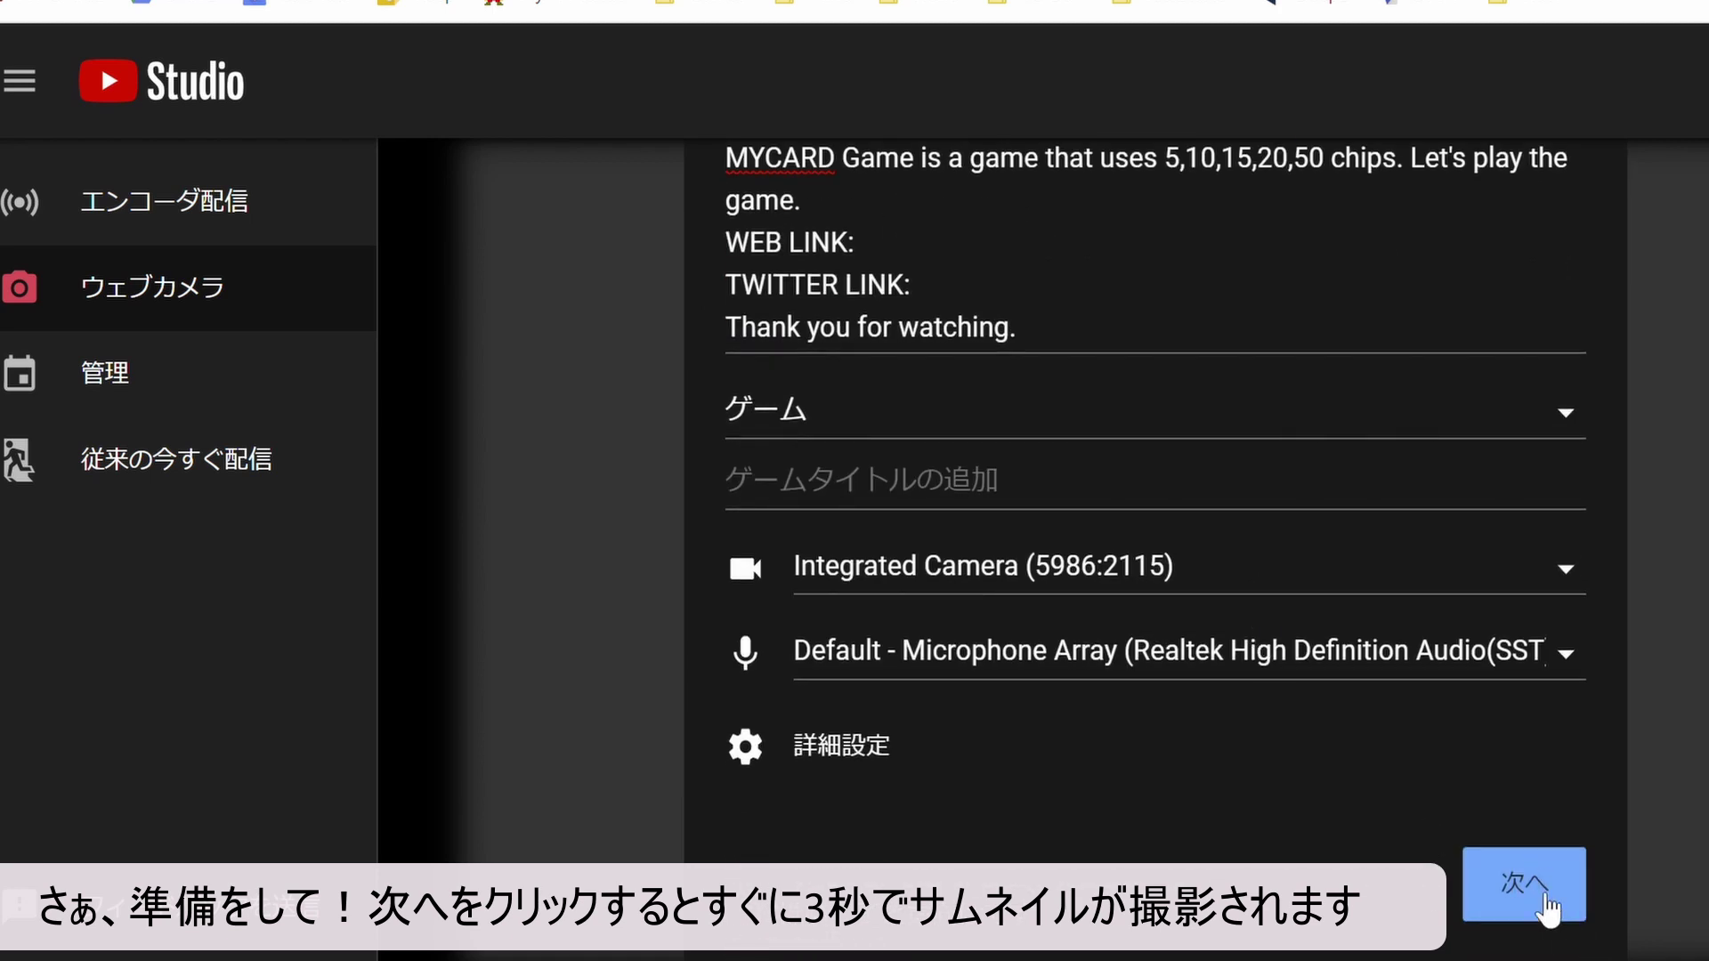
- Proceed to the stream preview and retake the webcam thumbnail
left_click(1549, 908)
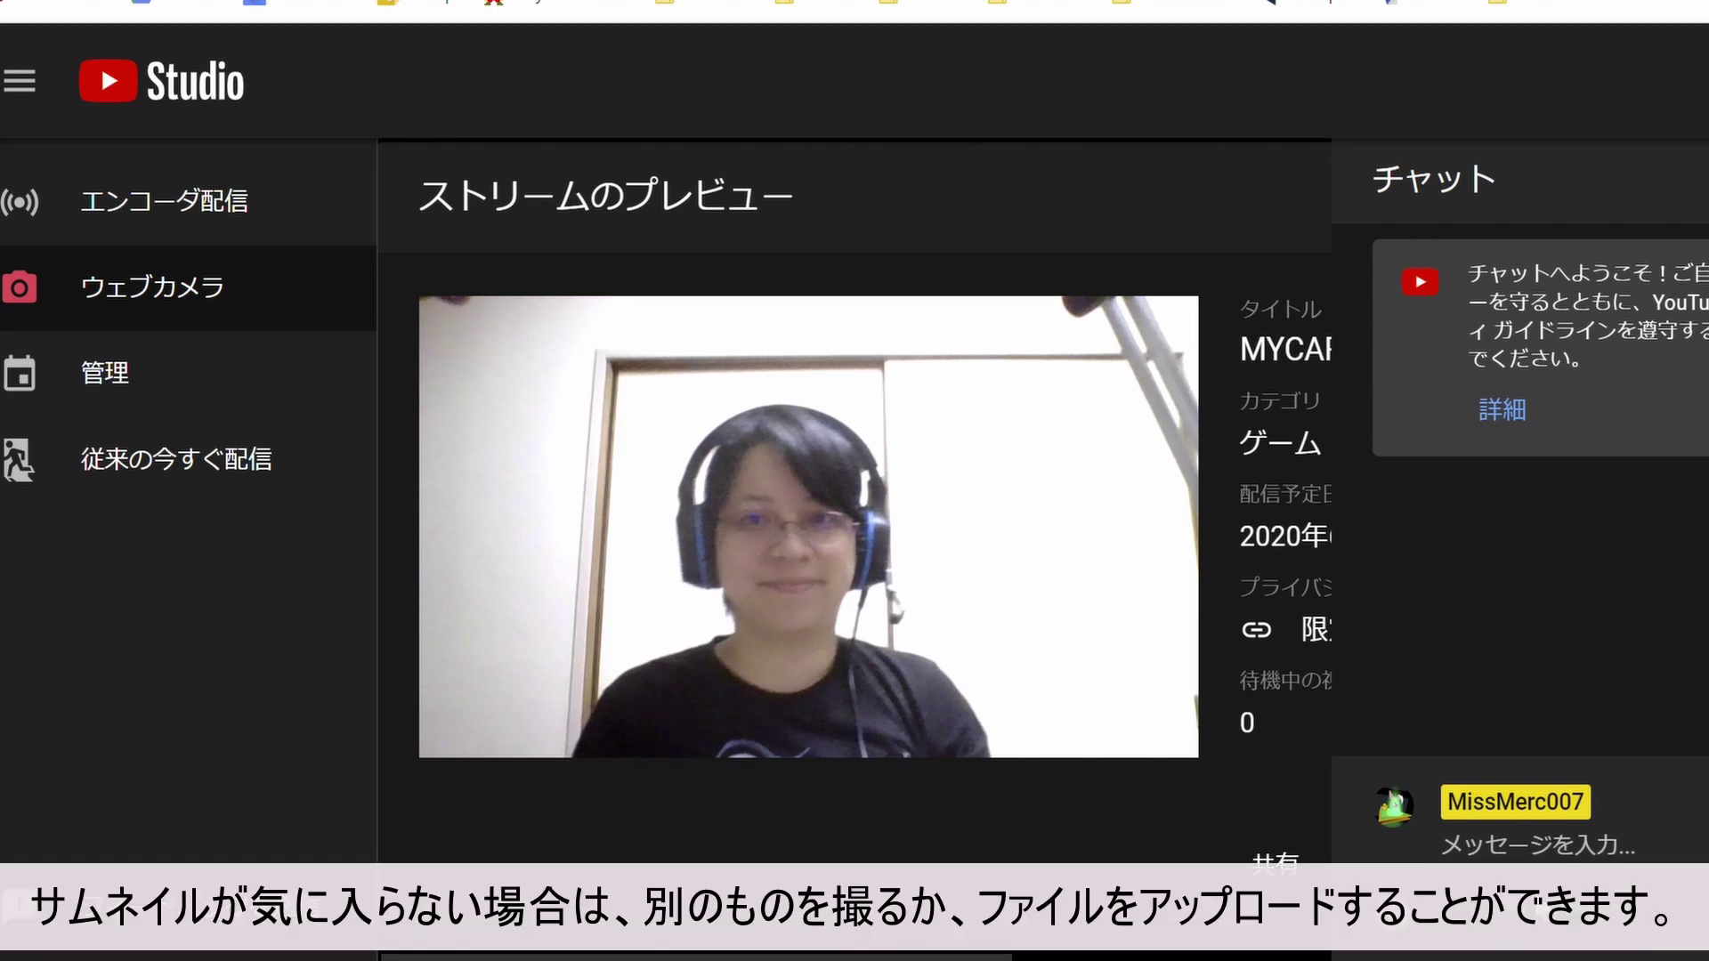
mouse_move(1047, 608)
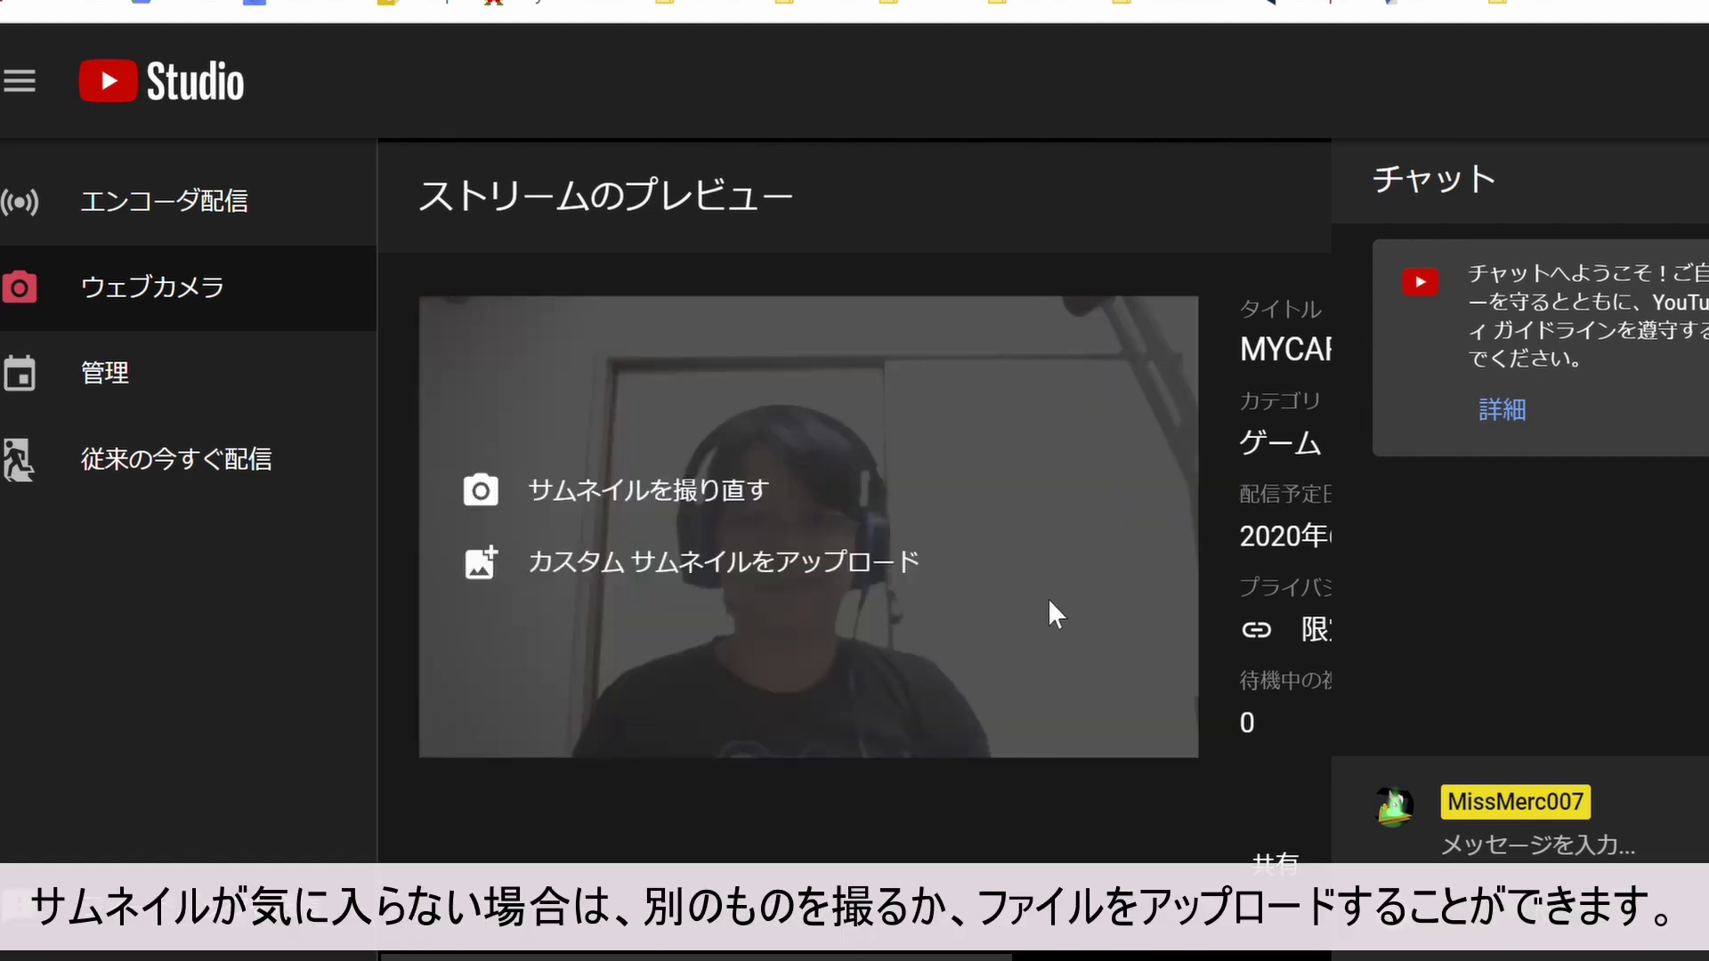
left_click(618, 508)
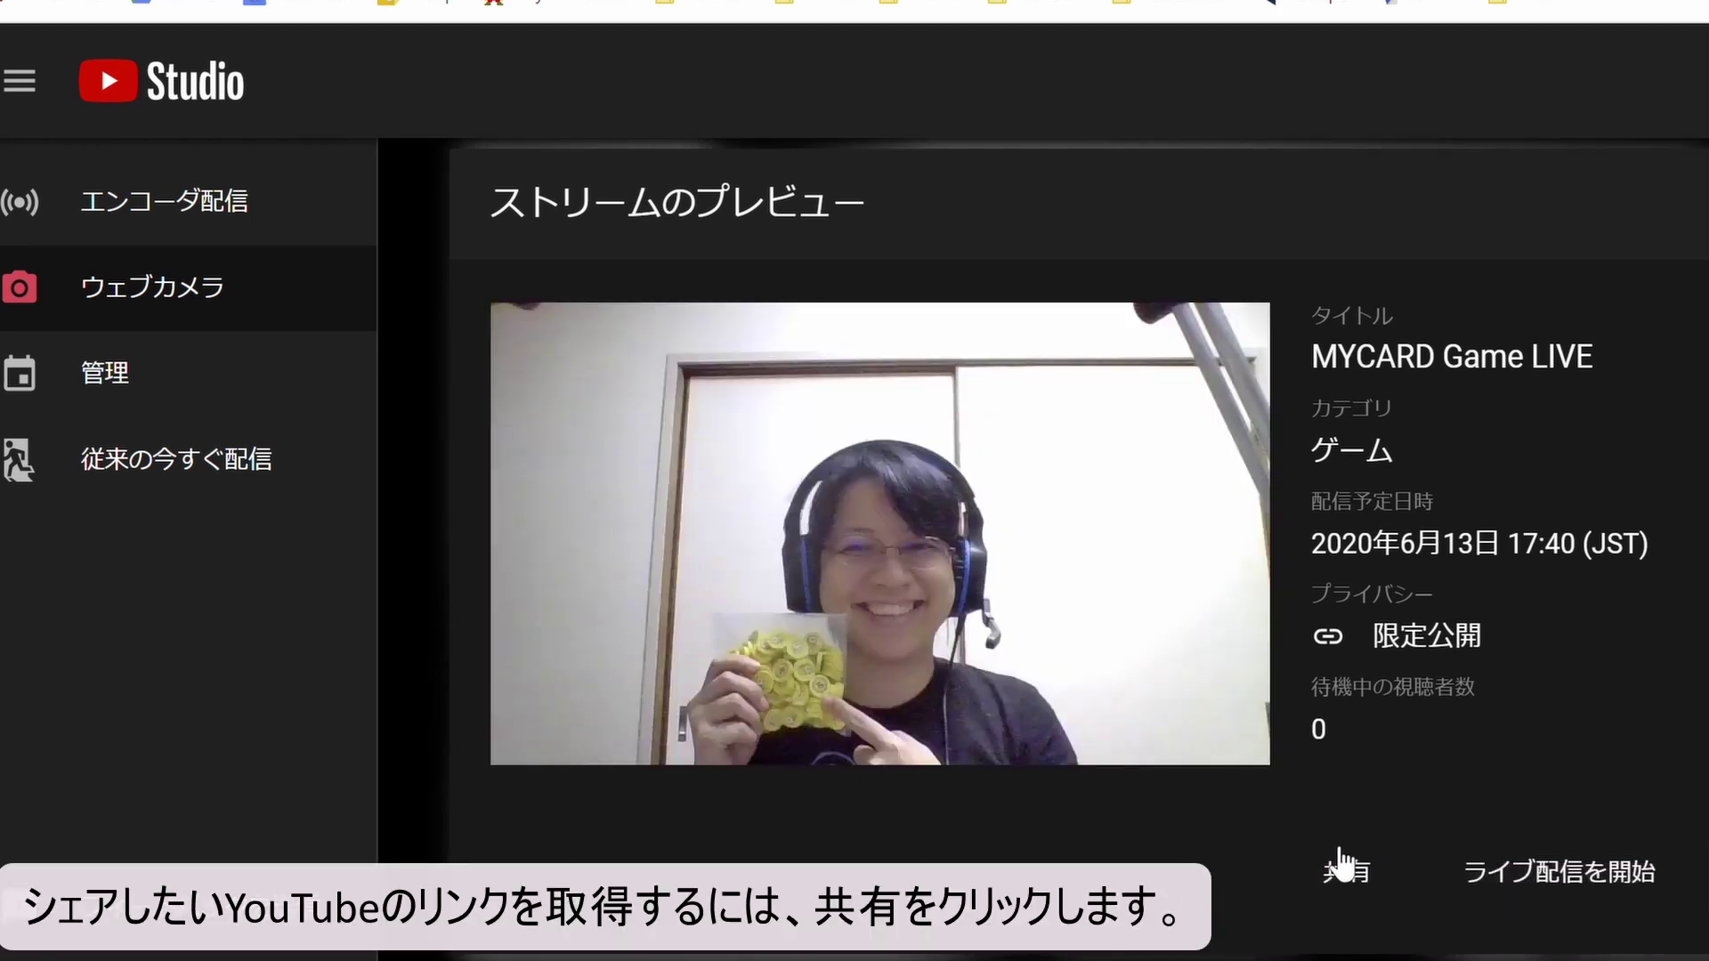
- Copy the stream's share link to the clipboard and close the Share dialog
left_click(1347, 873)
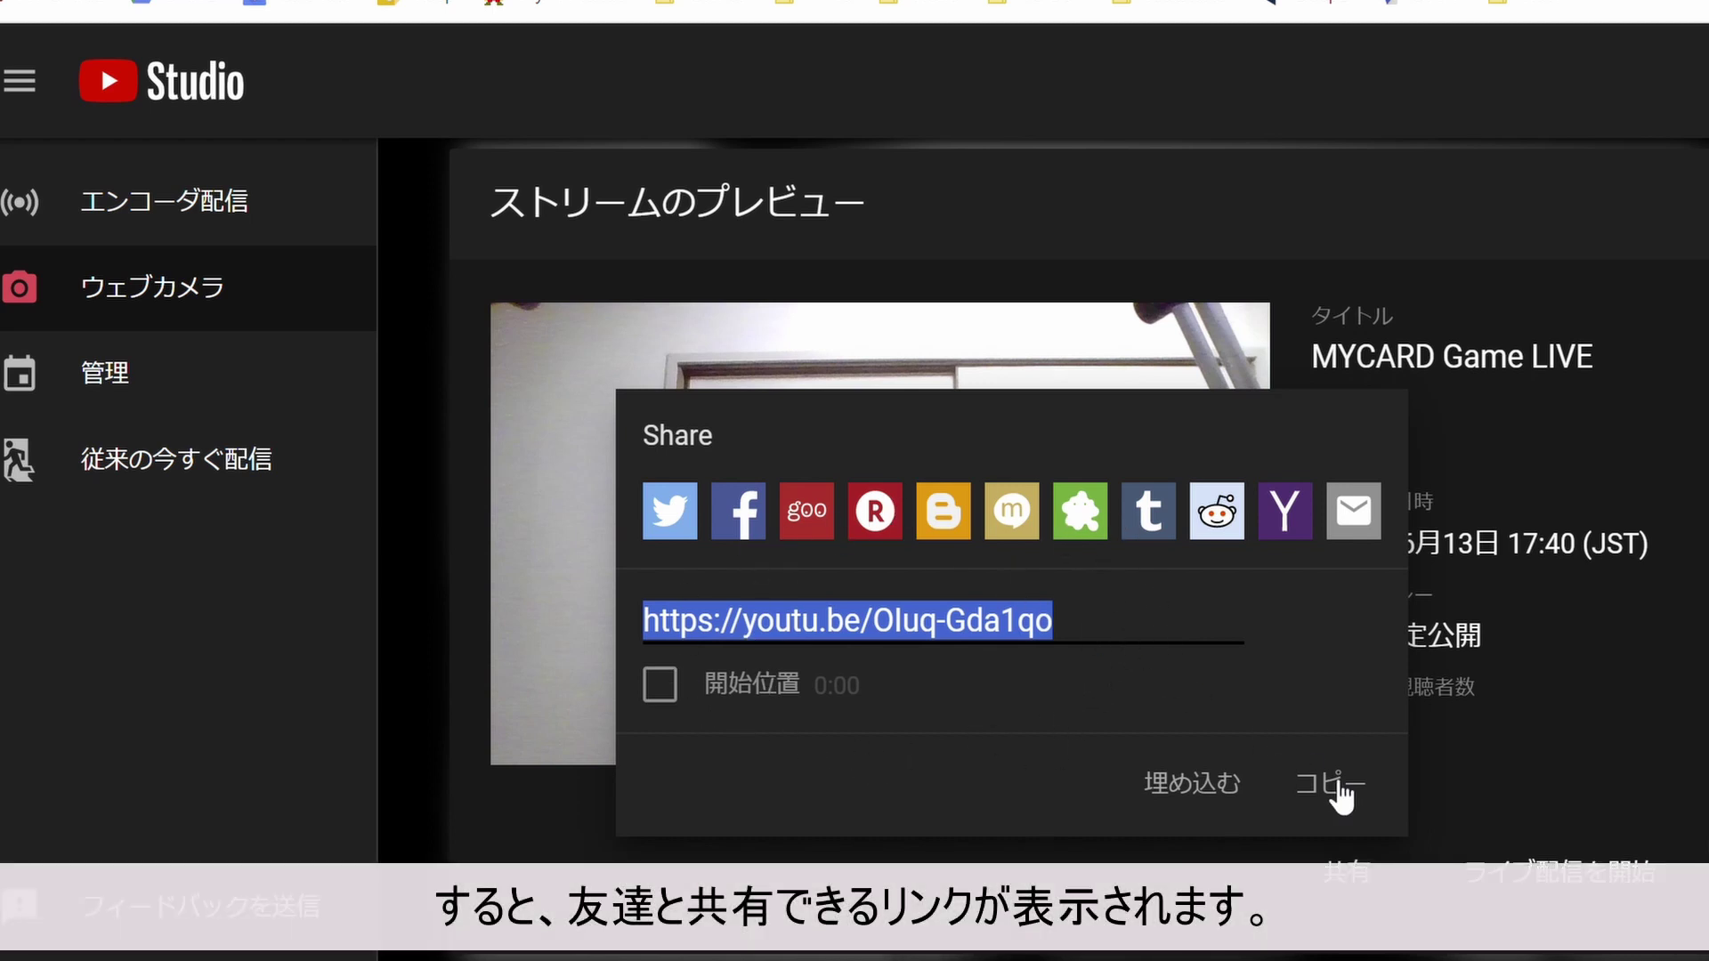
left_click(1341, 795)
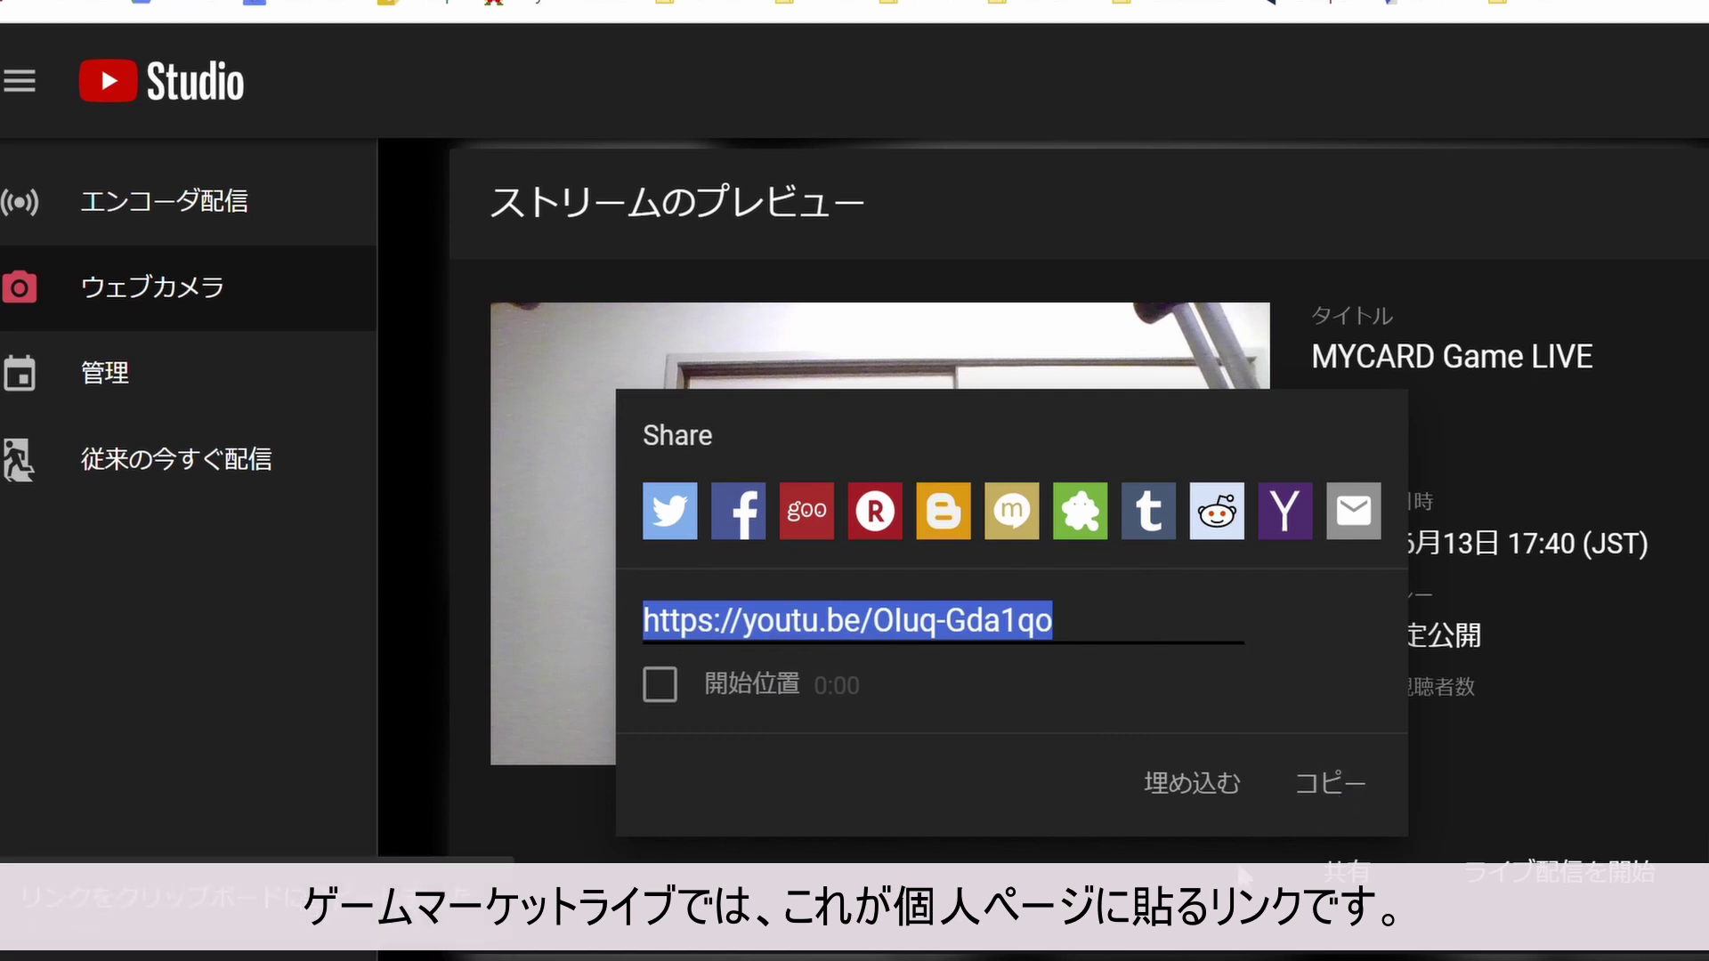
key("Escape")
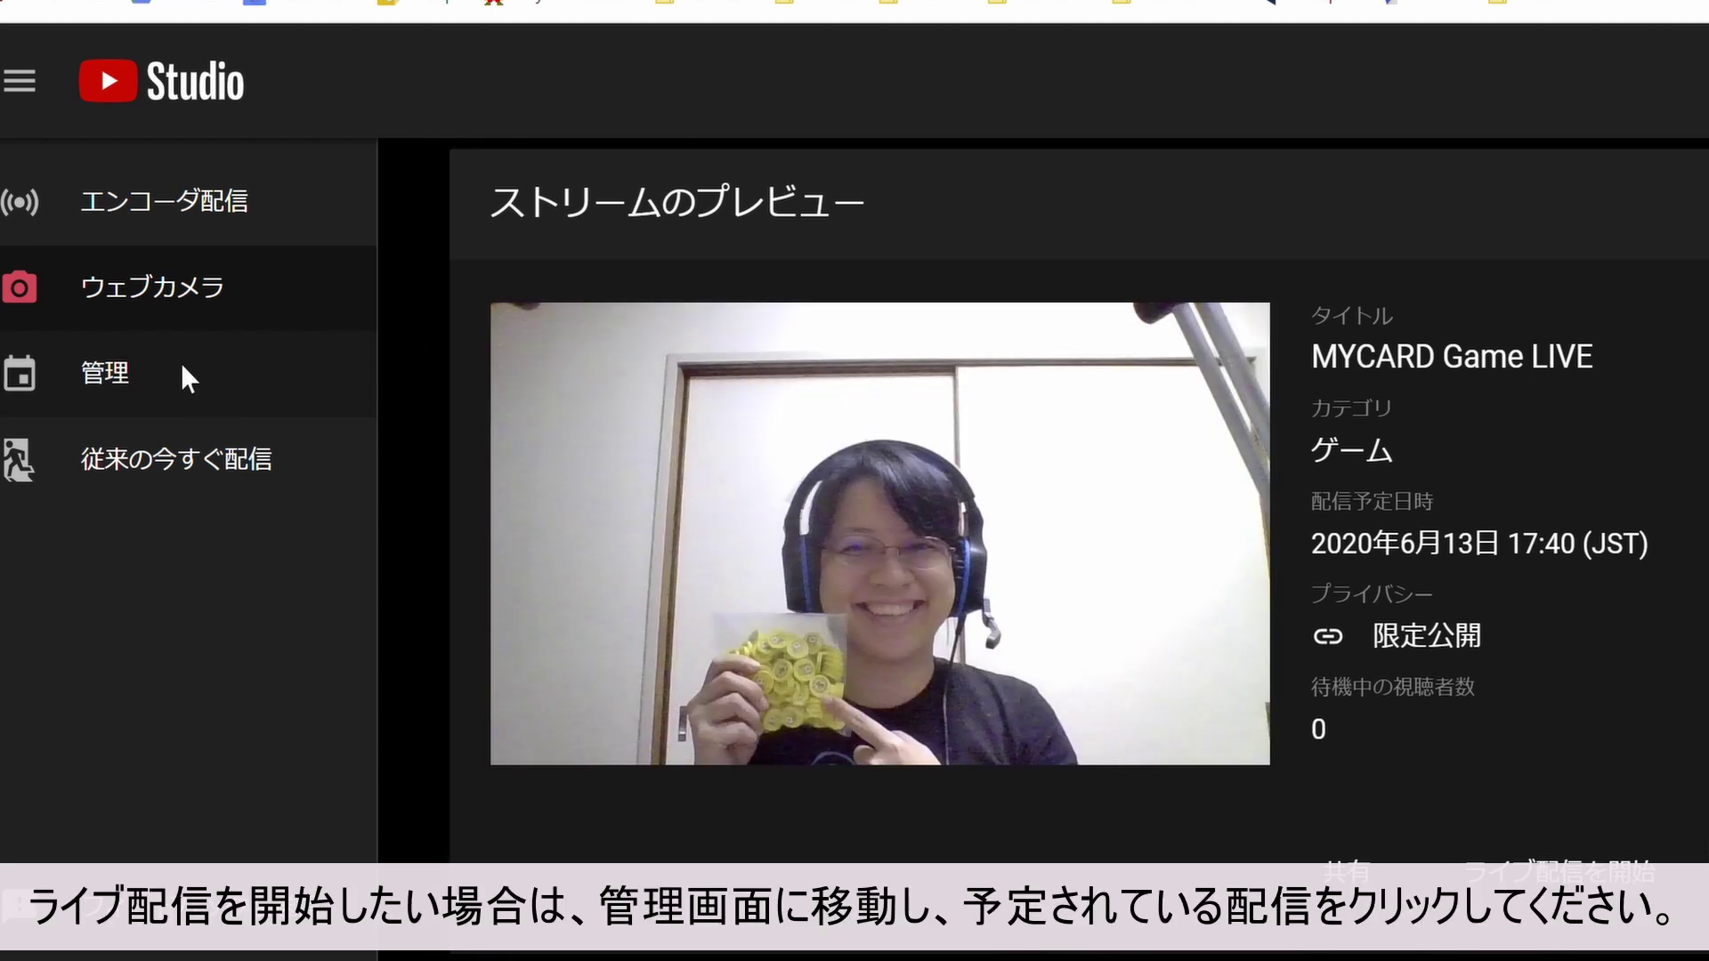
- Open the scheduled MYCARD Game LIVE stream from 管理 and start broadcasting it (ライブ配信を開始)
left_click(183, 373)
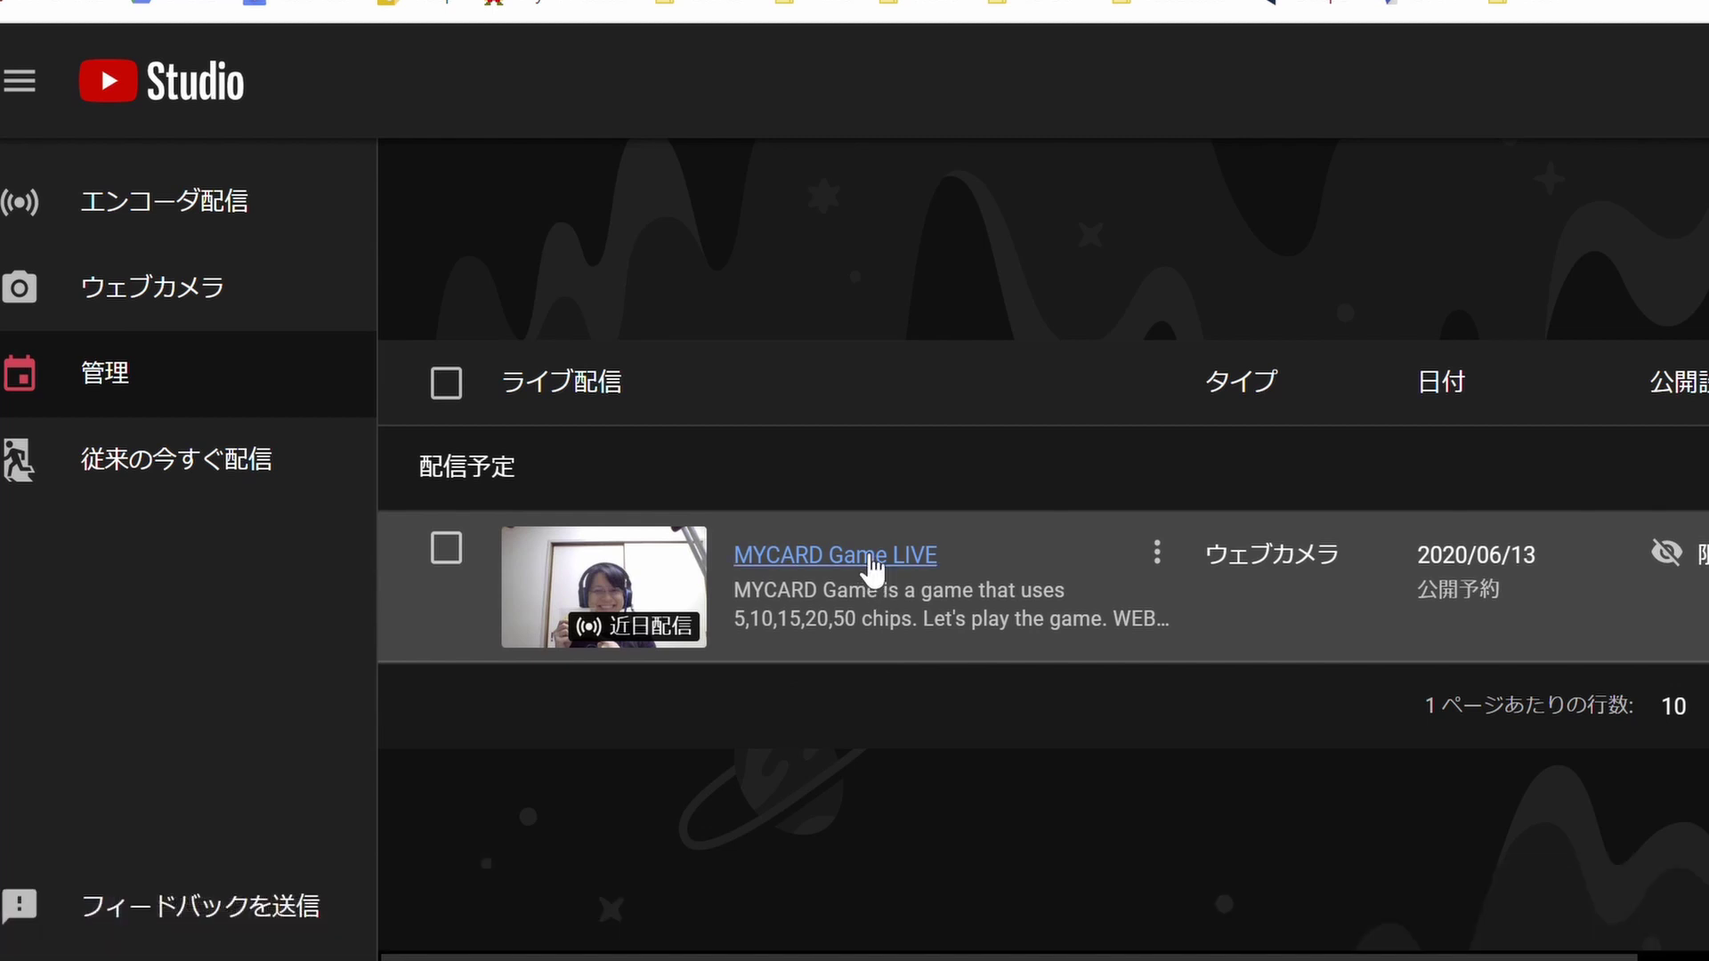
left_click(869, 559)
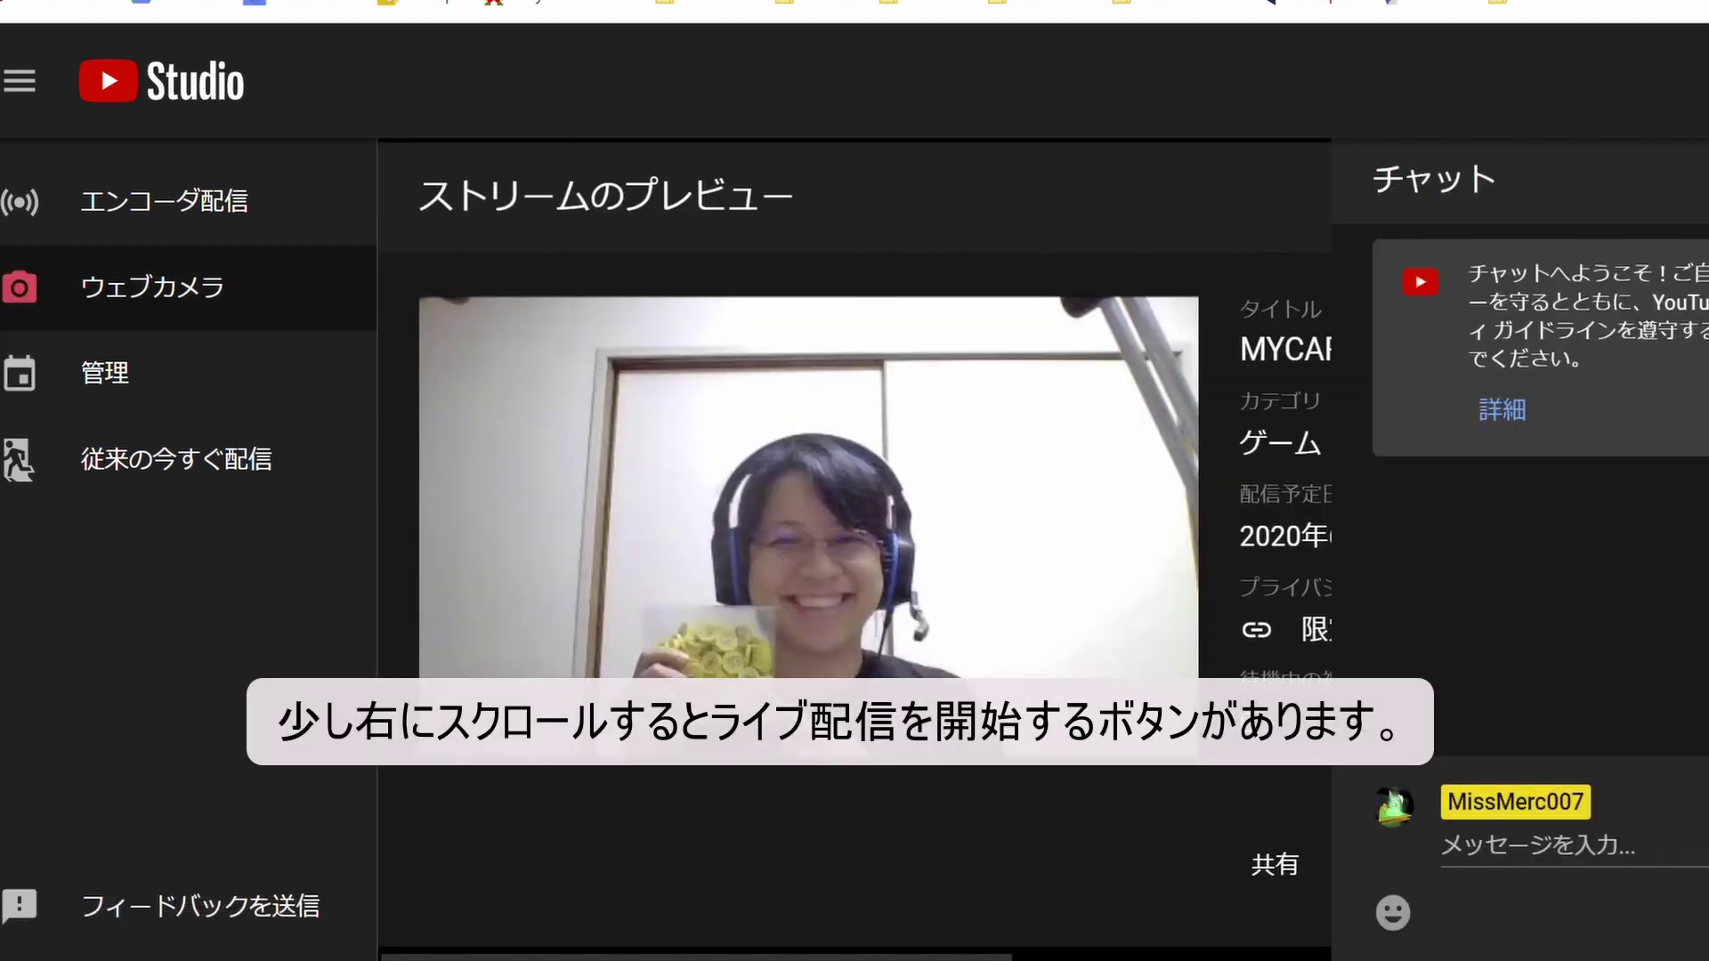
scroll(855, 534, "right", 5)
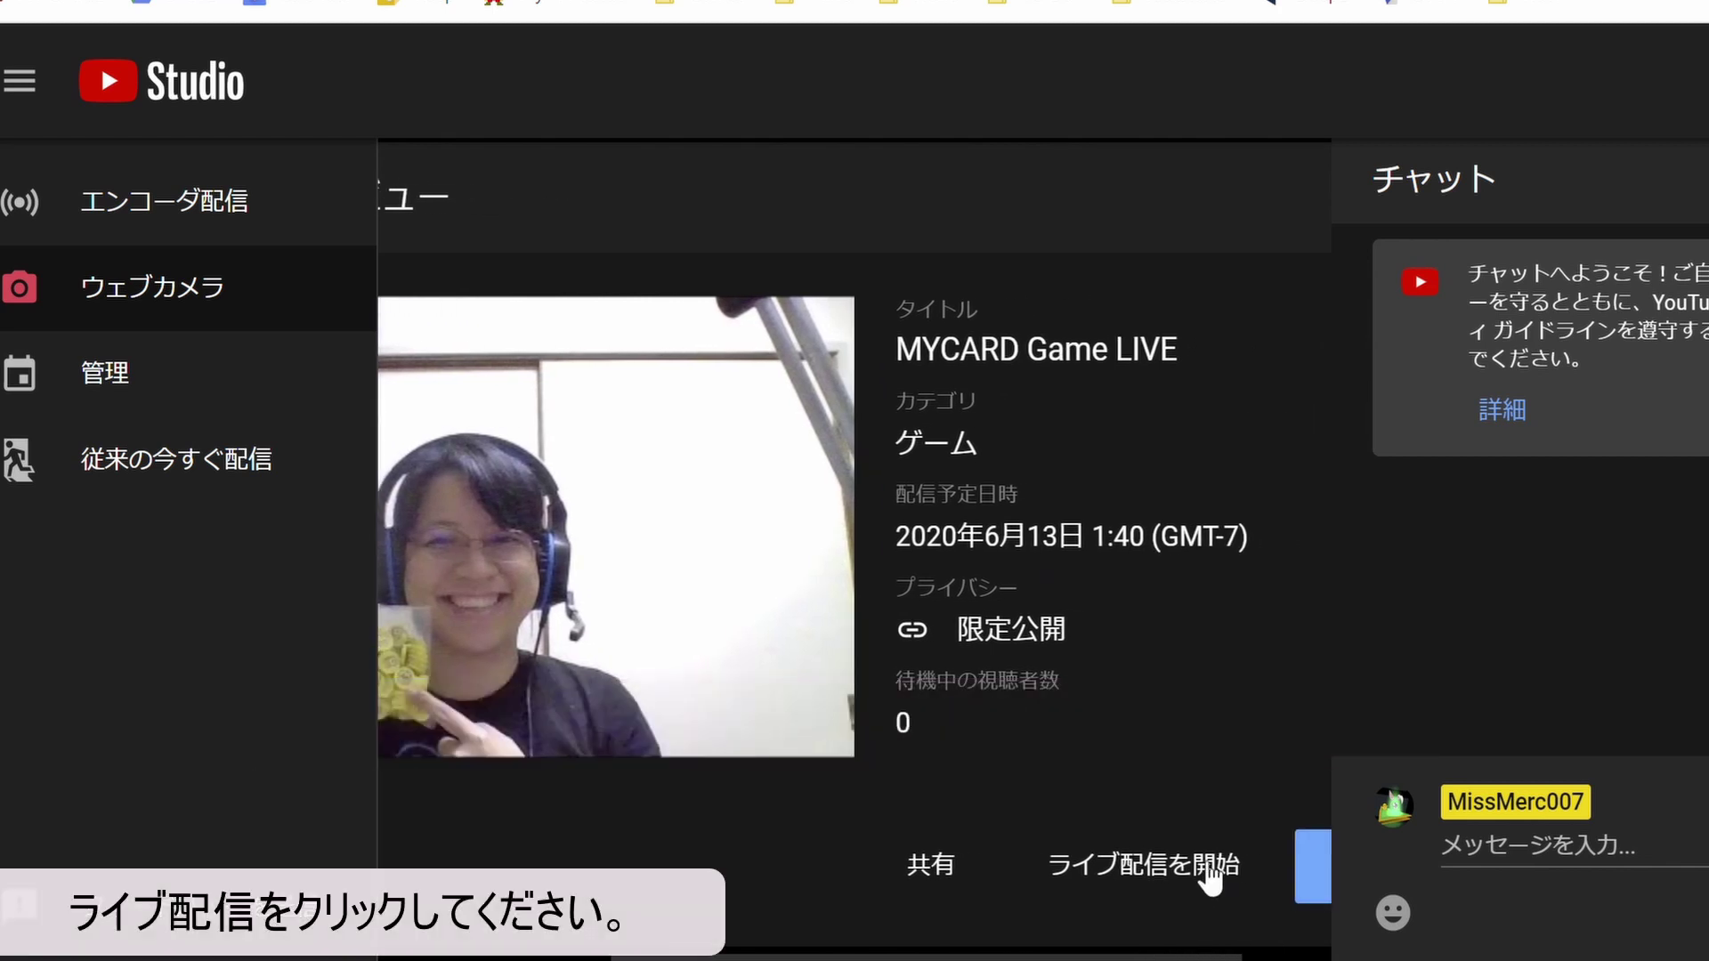
left_click(1211, 877)
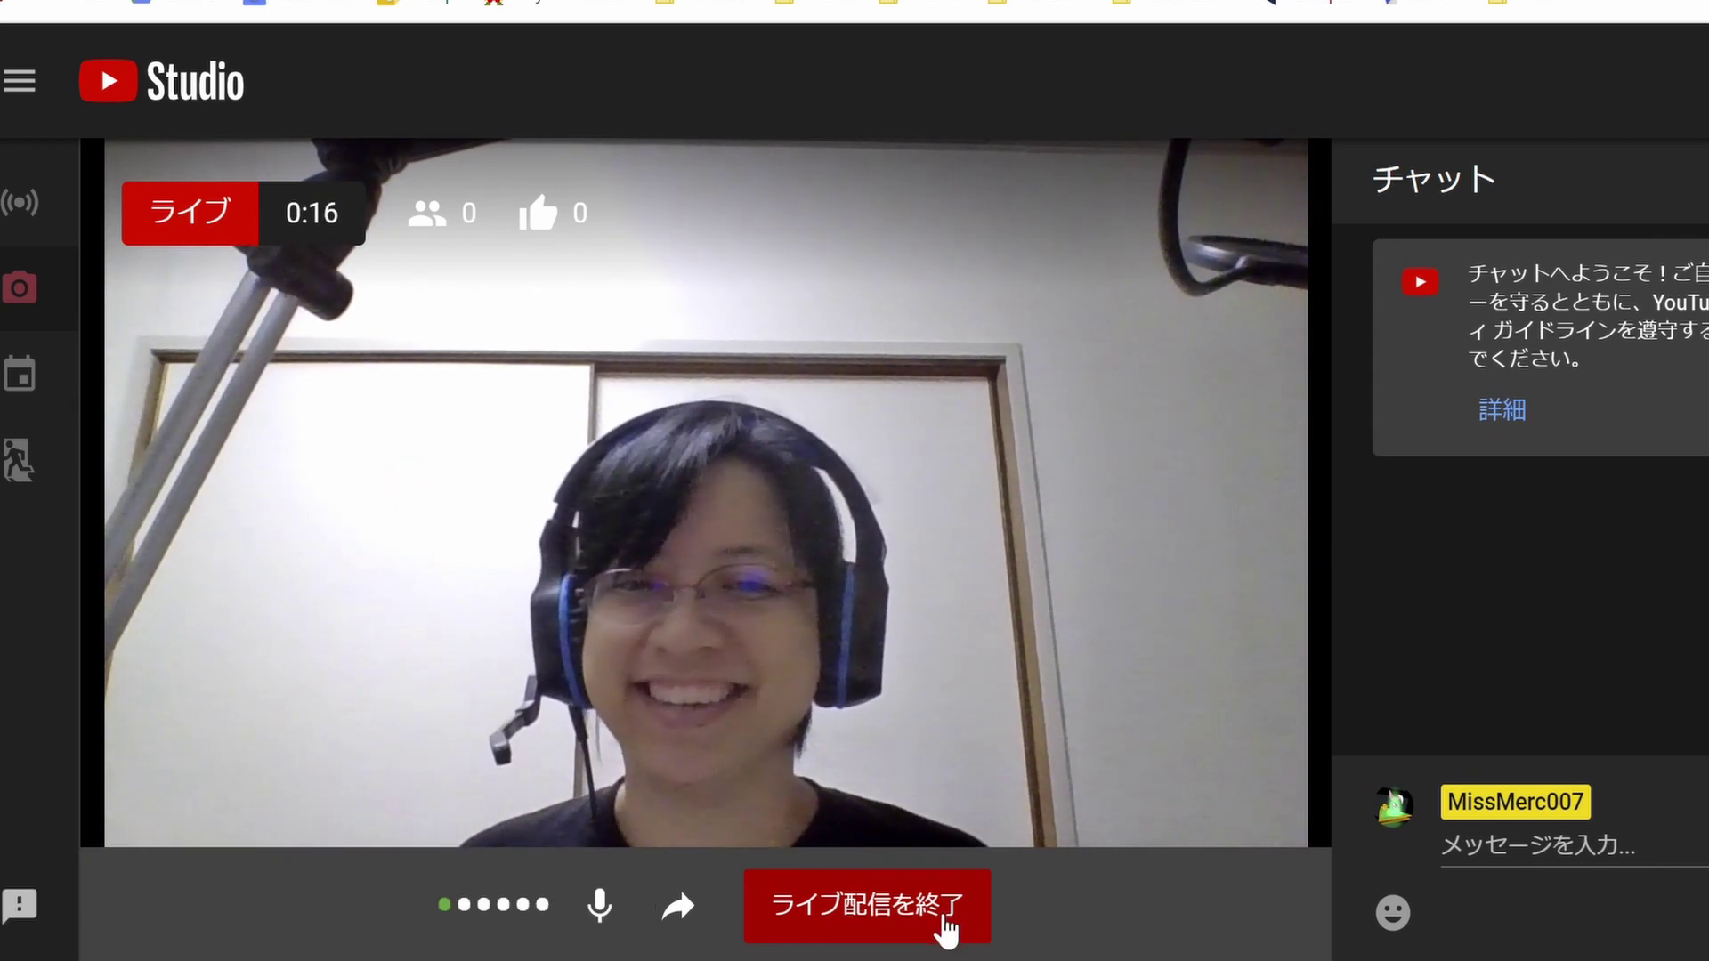
- End and confirm the broadcast, then open the recording in STUDIO で編集 rewound to 00:00
left_click(946, 926)
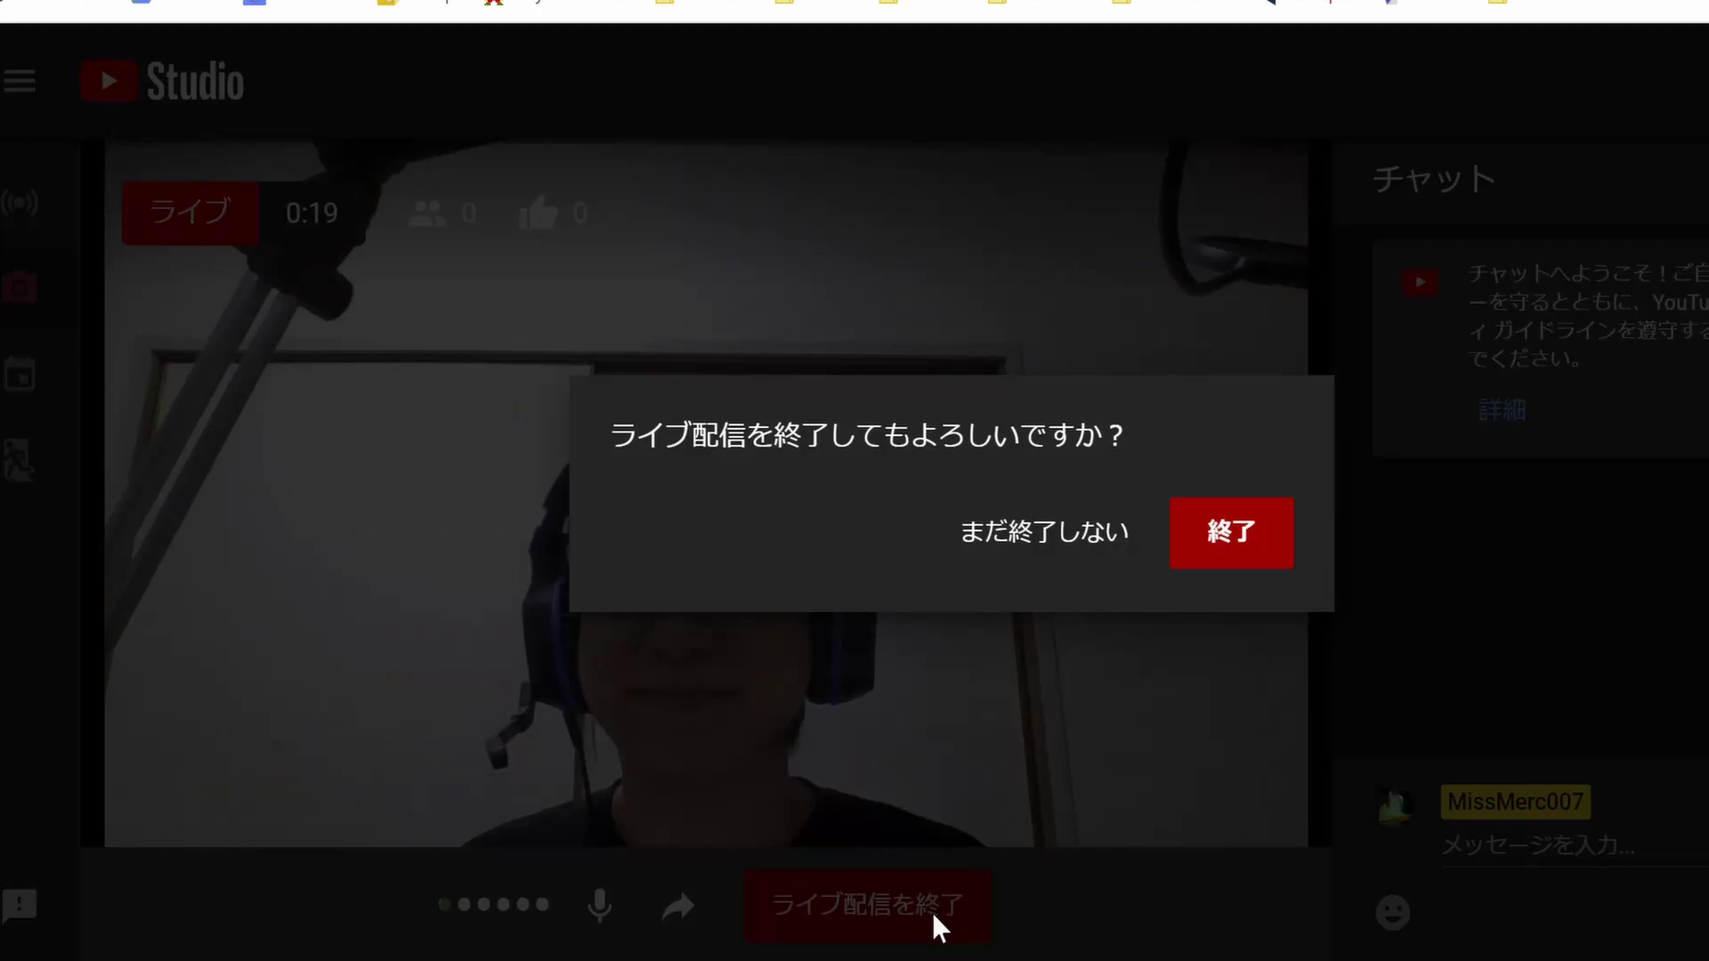
left_click(1221, 548)
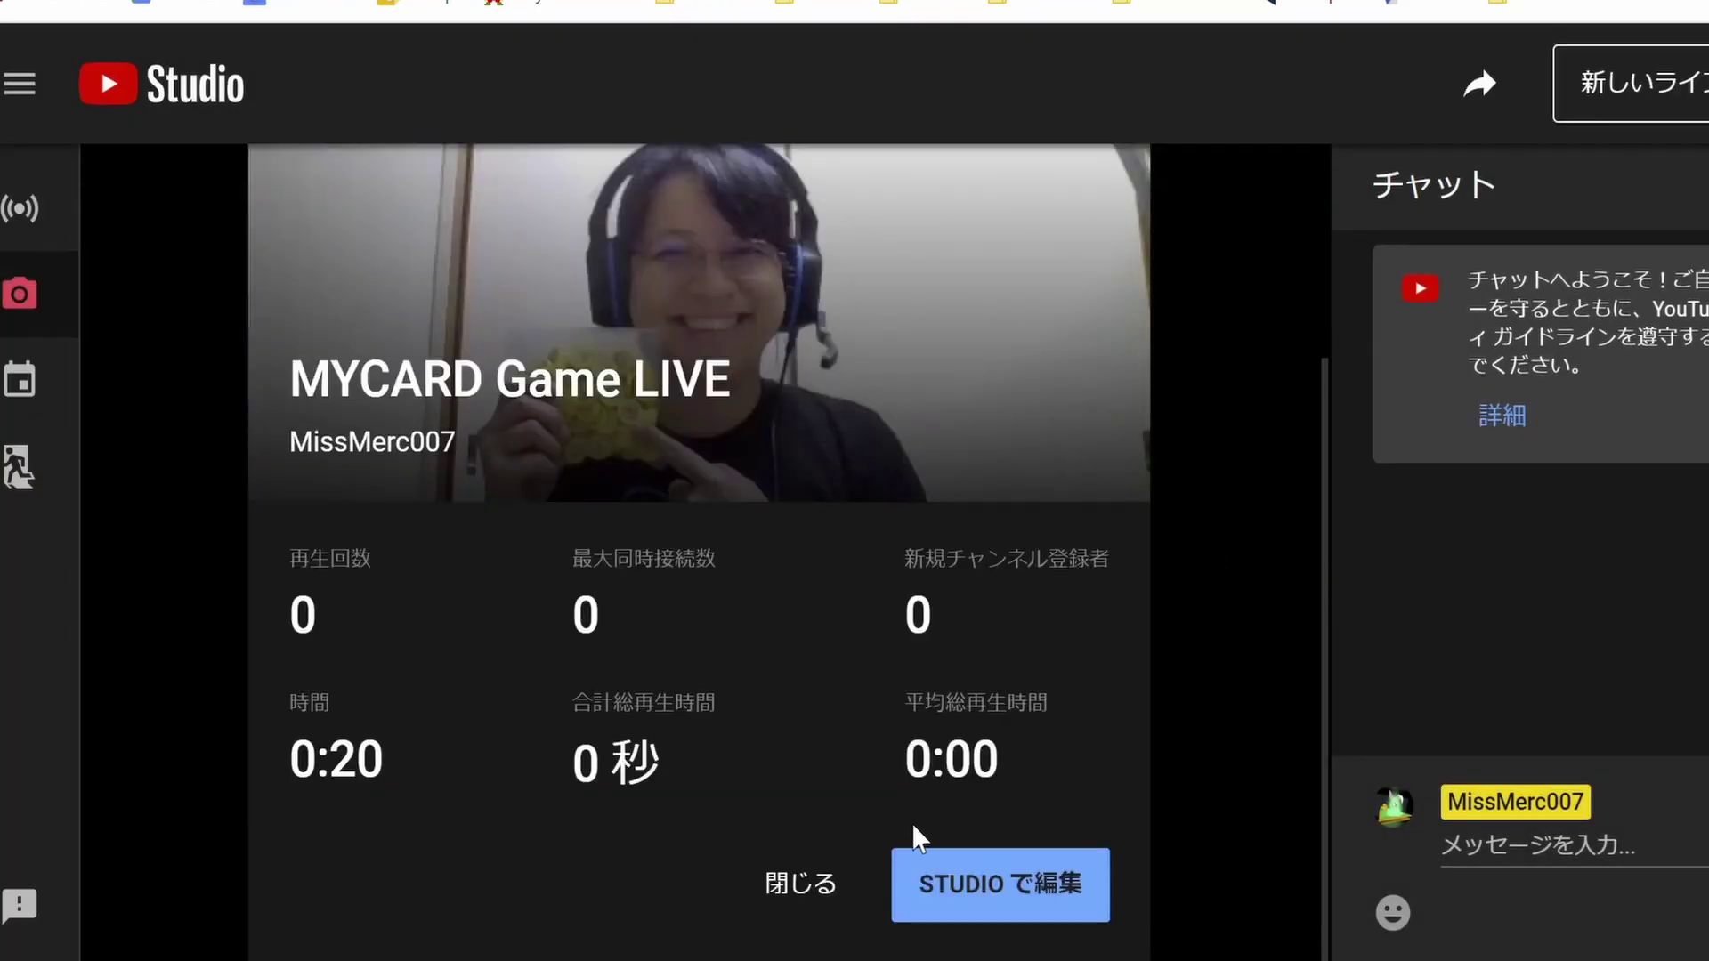
left_click(965, 901)
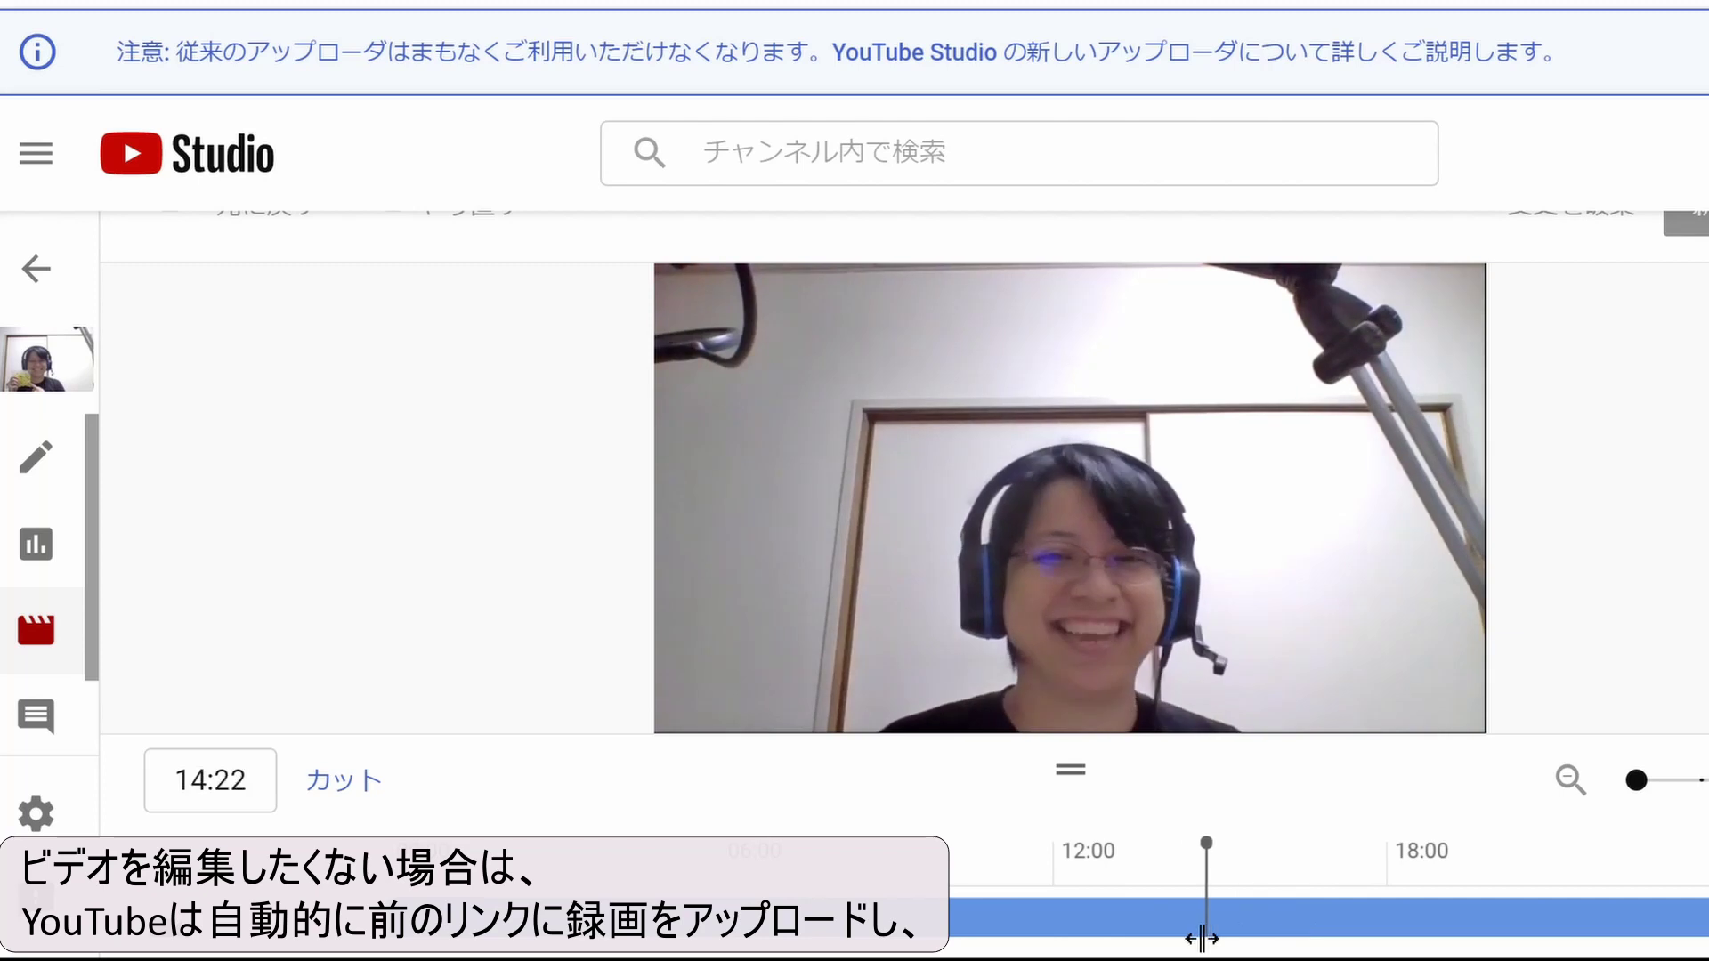
left_click_drag(1201, 937, 376, 954)
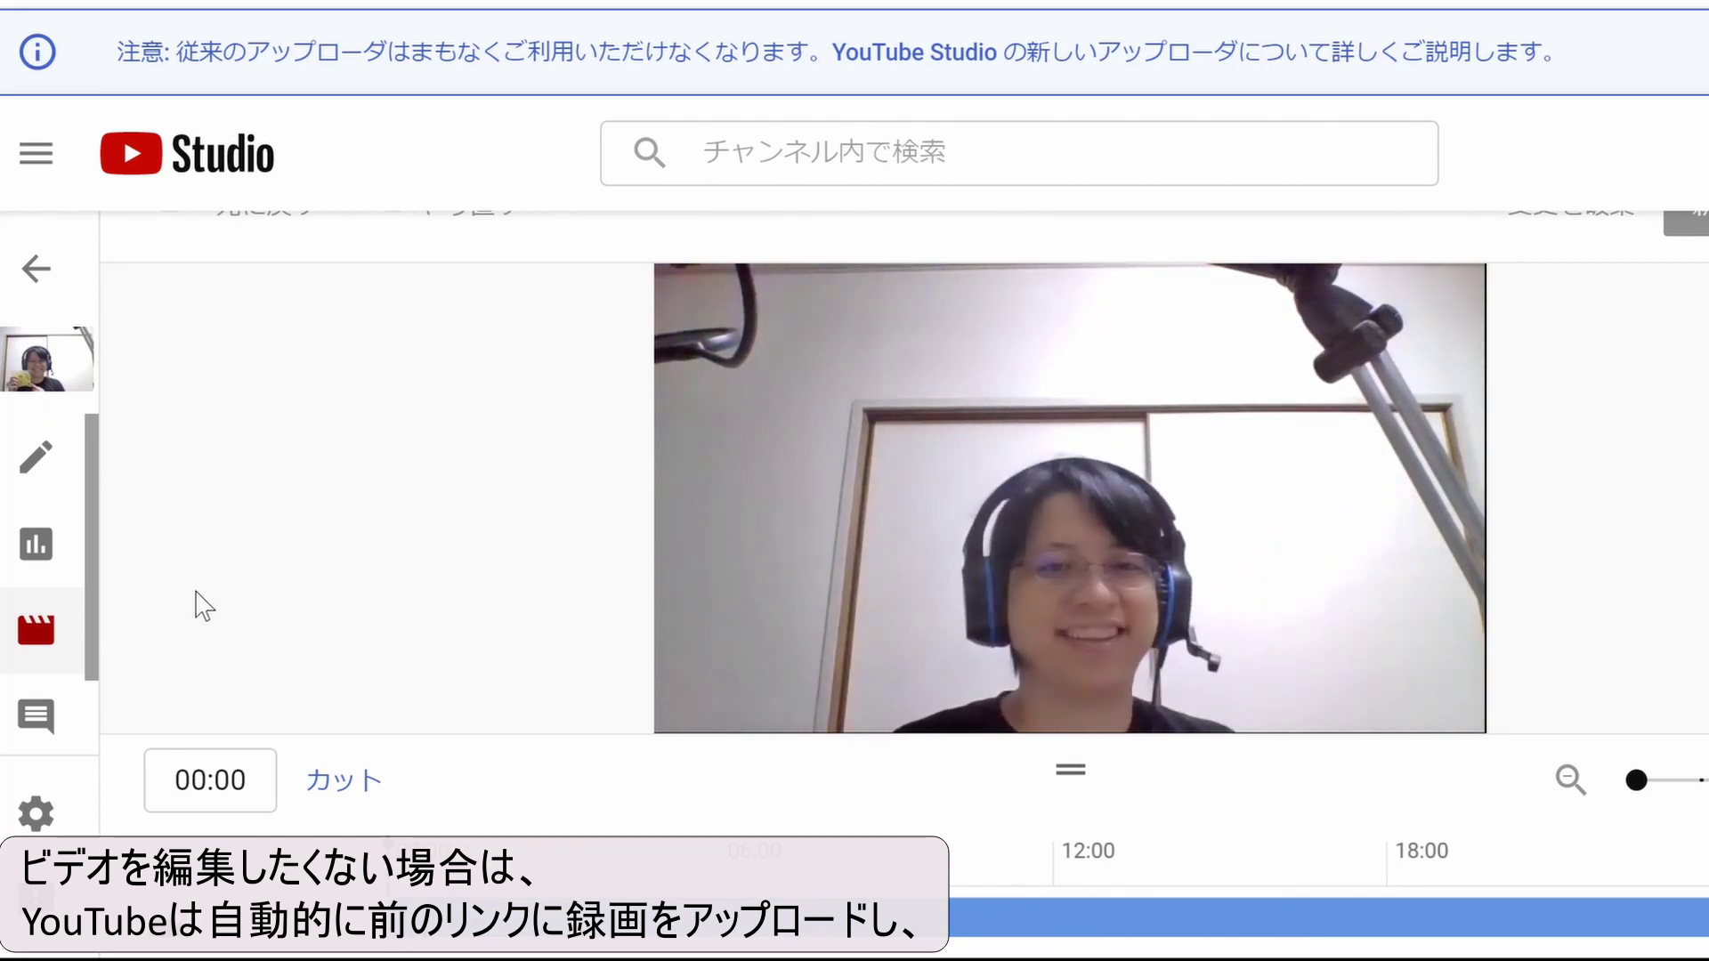
- Show the 動画 list's ライブ配信 tab and check MYCARD Game LIVE's Unlisted visibility without changing it
left_click(177, 182)
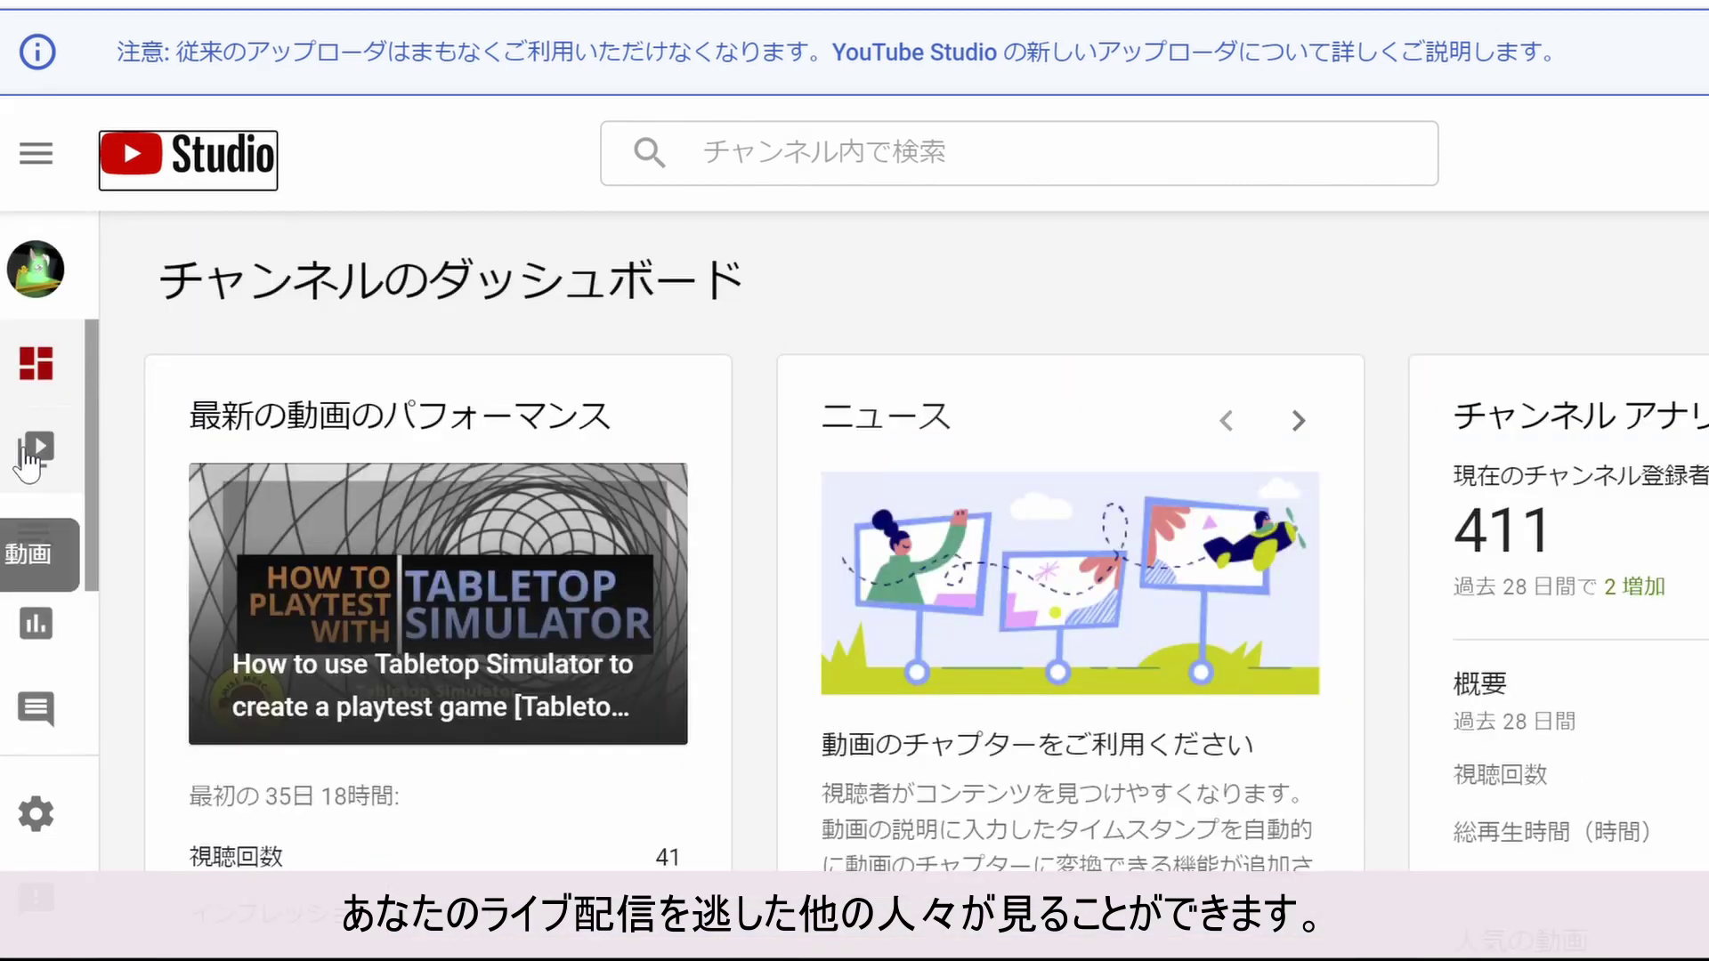
left_click(26, 455)
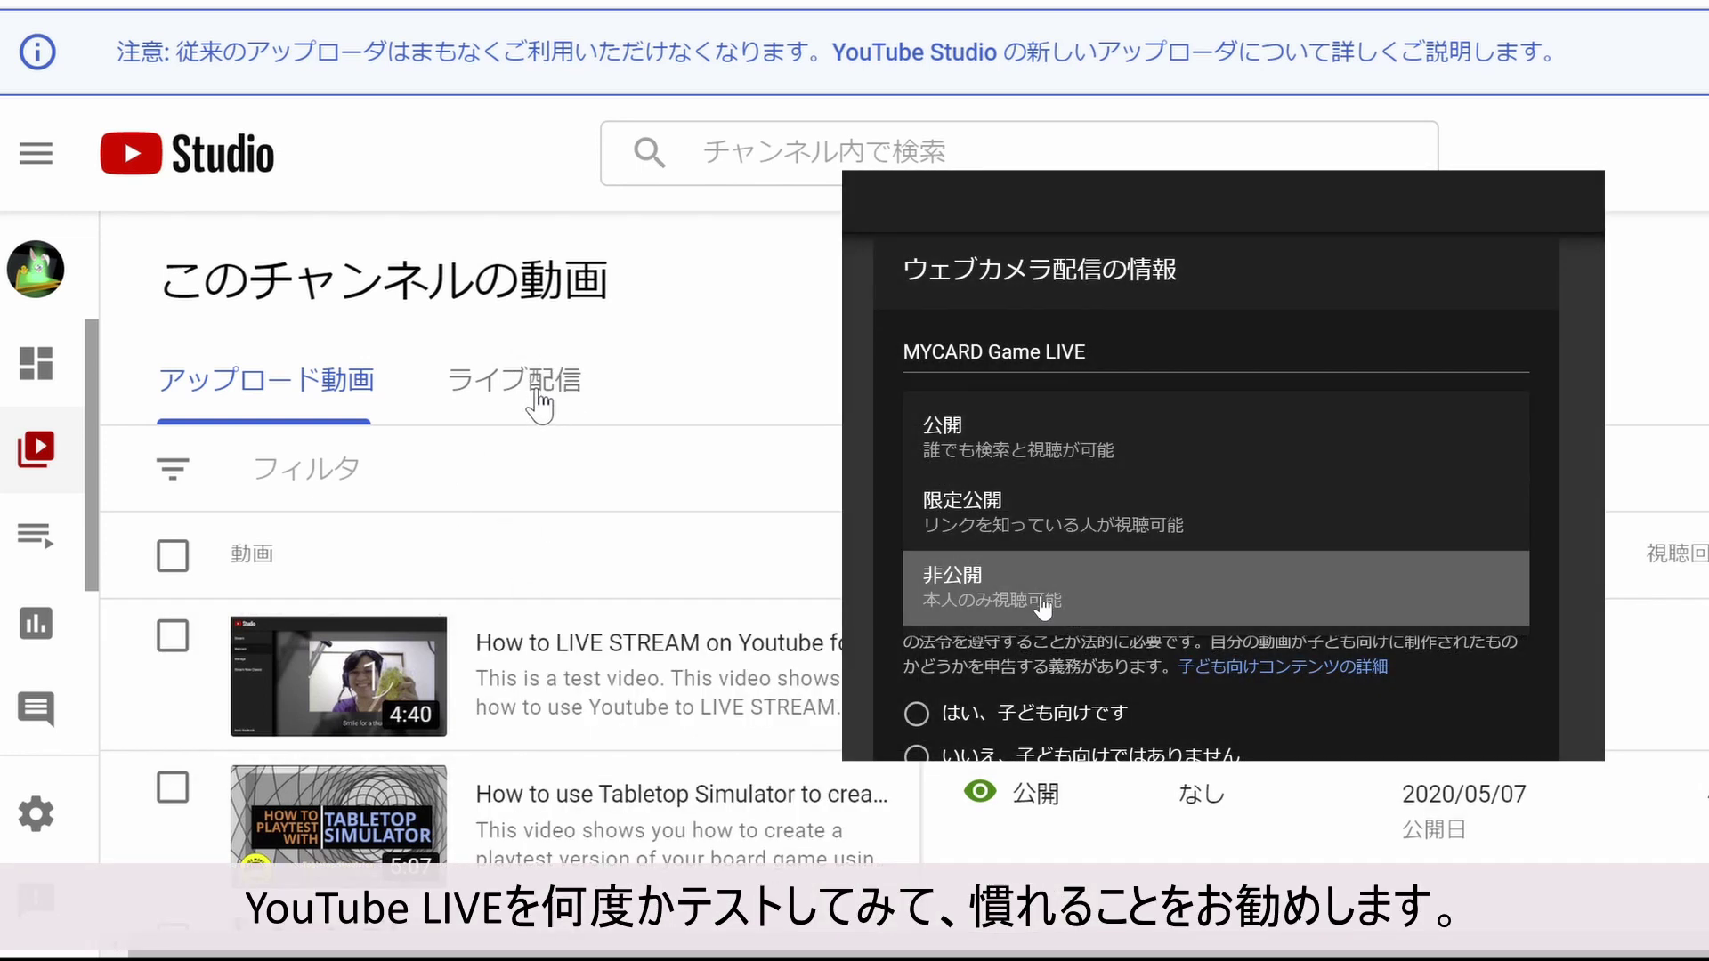
left_click(539, 405)
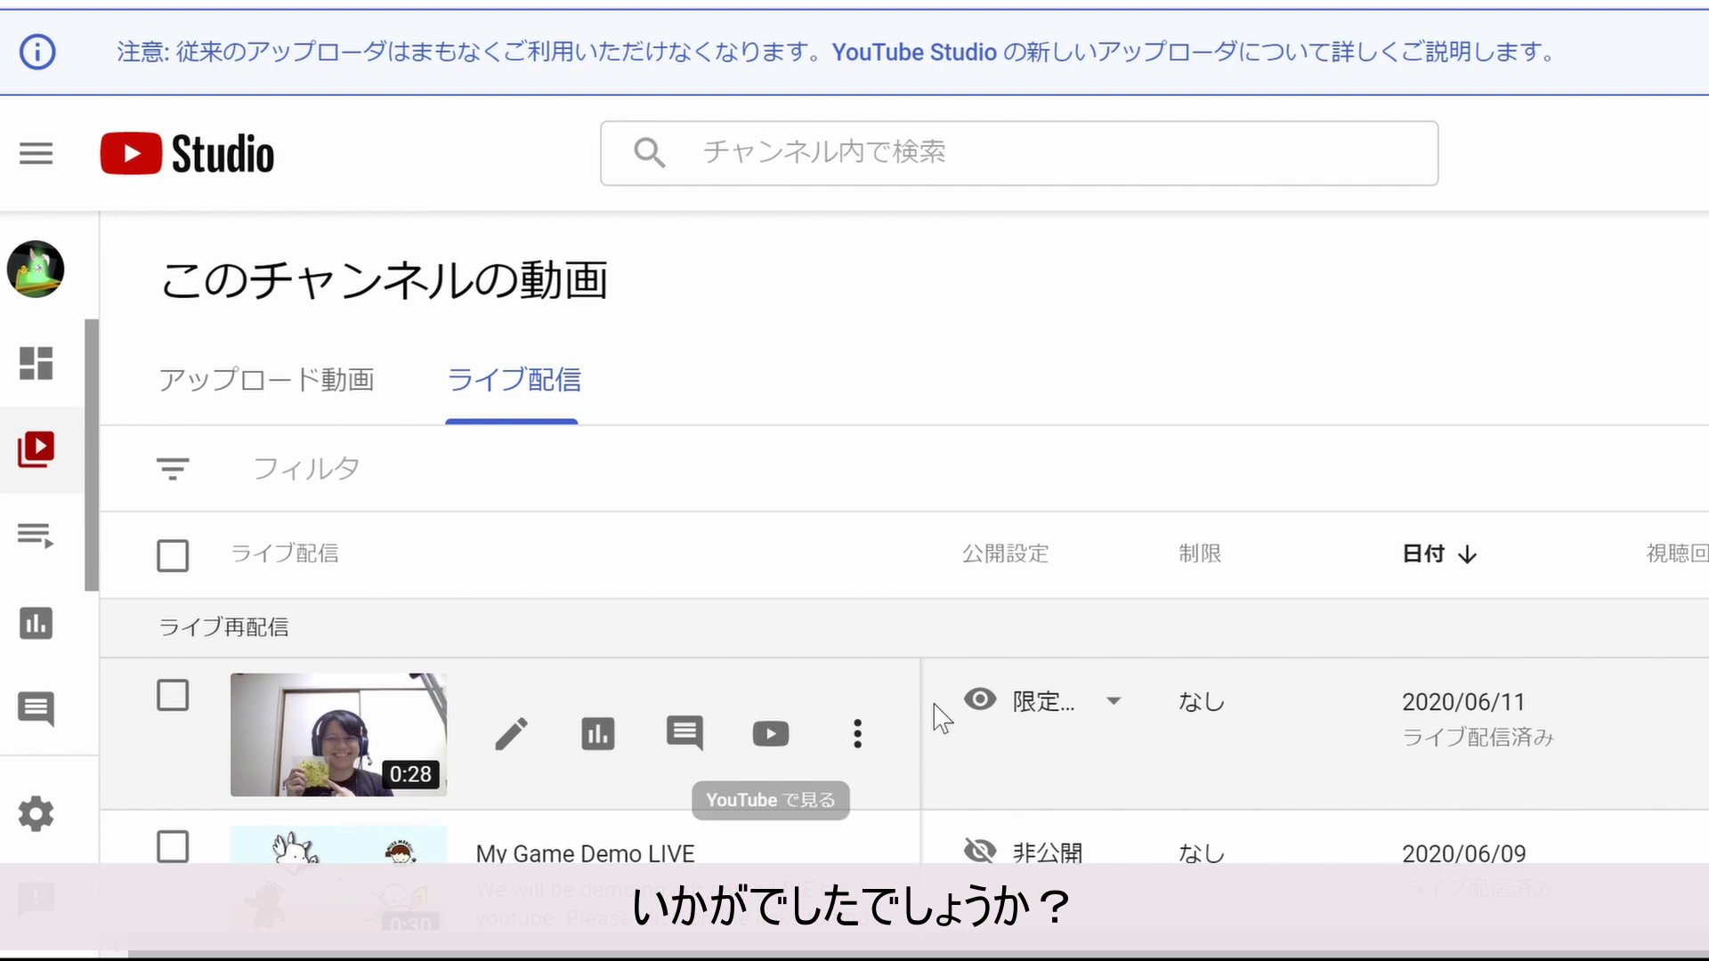
left_click(1134, 703)
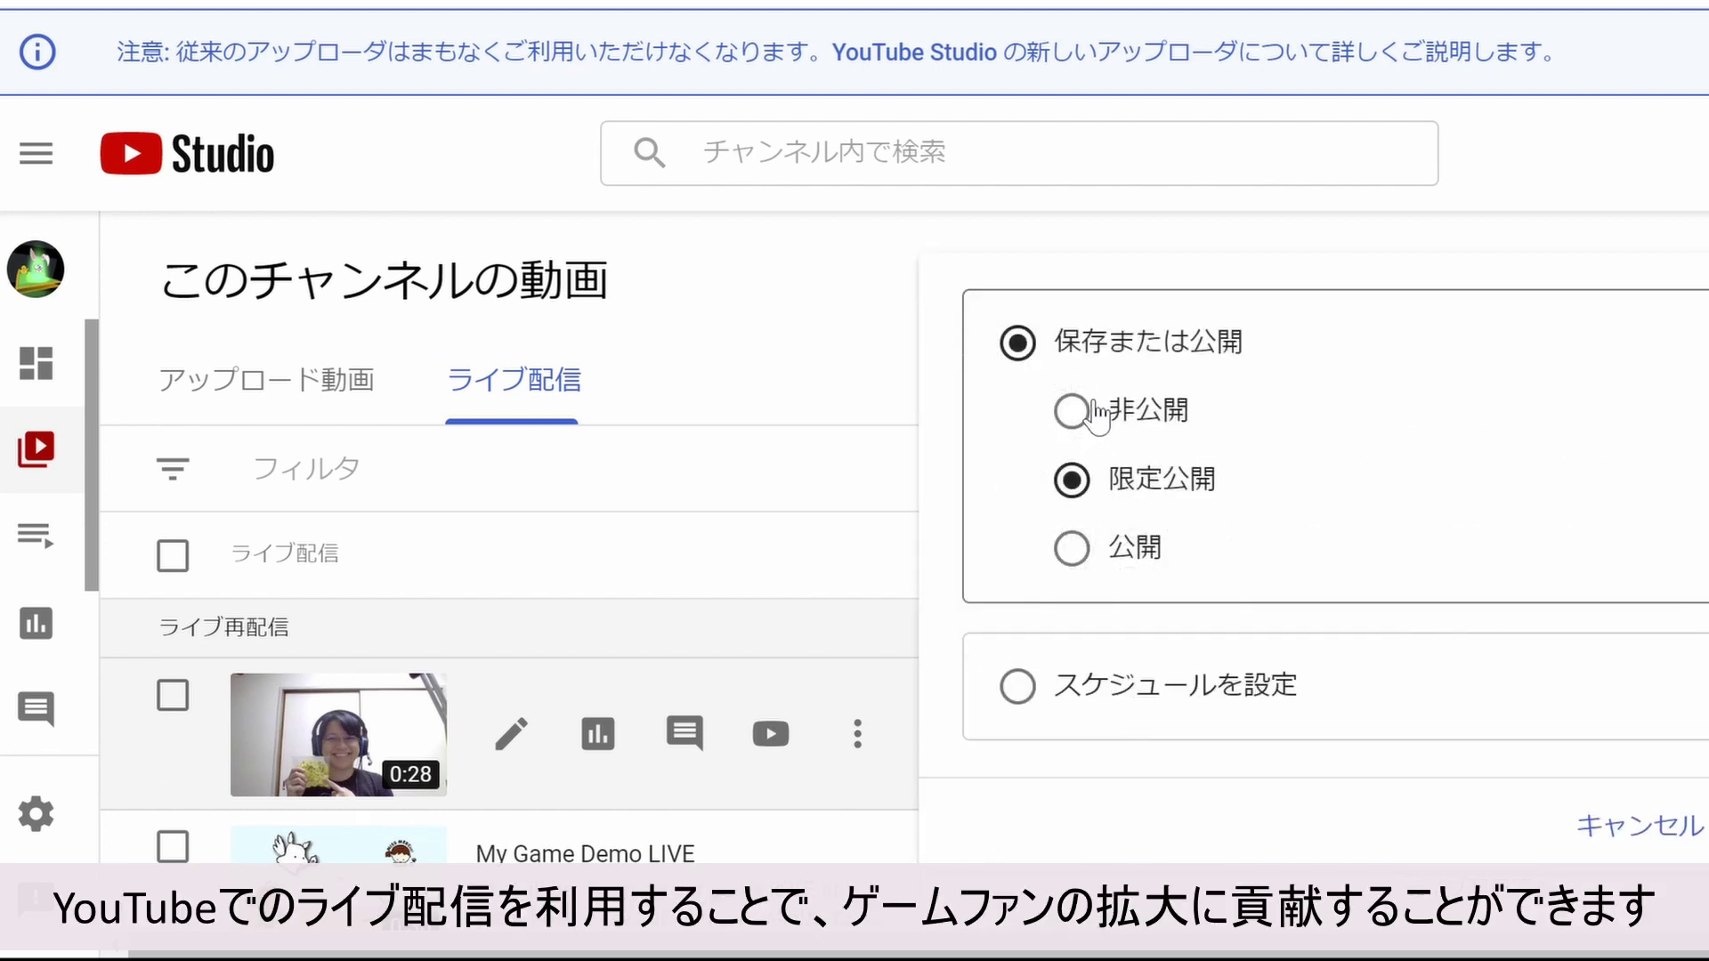
left_click(1680, 833)
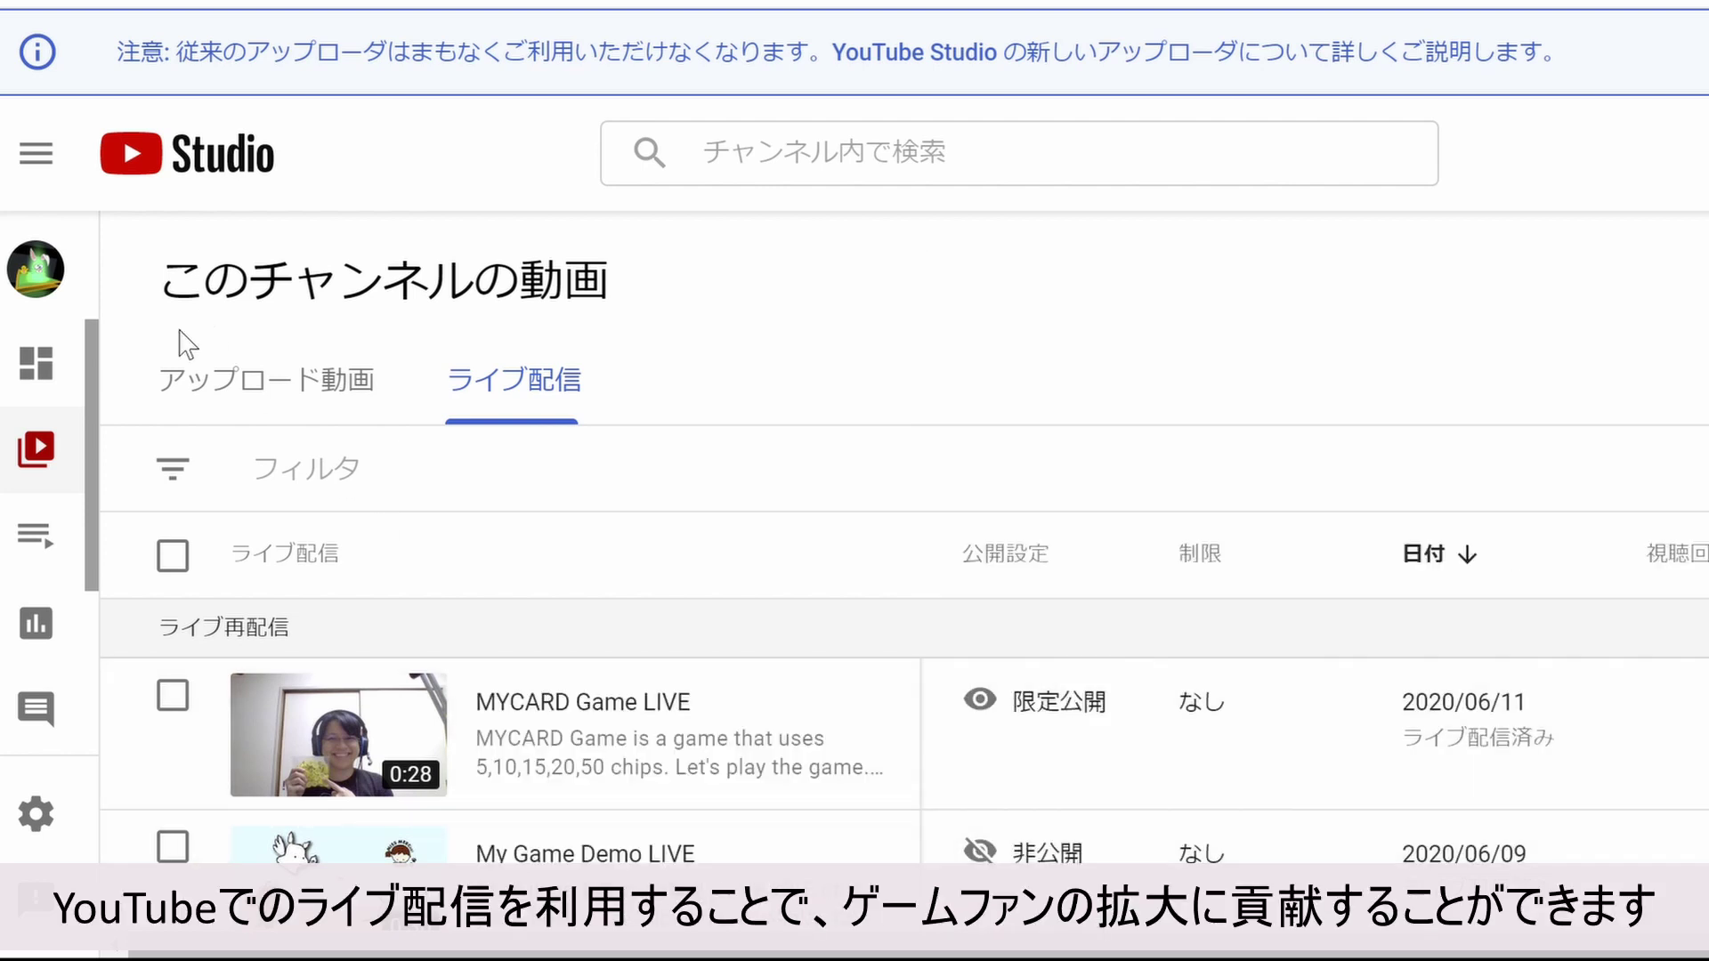